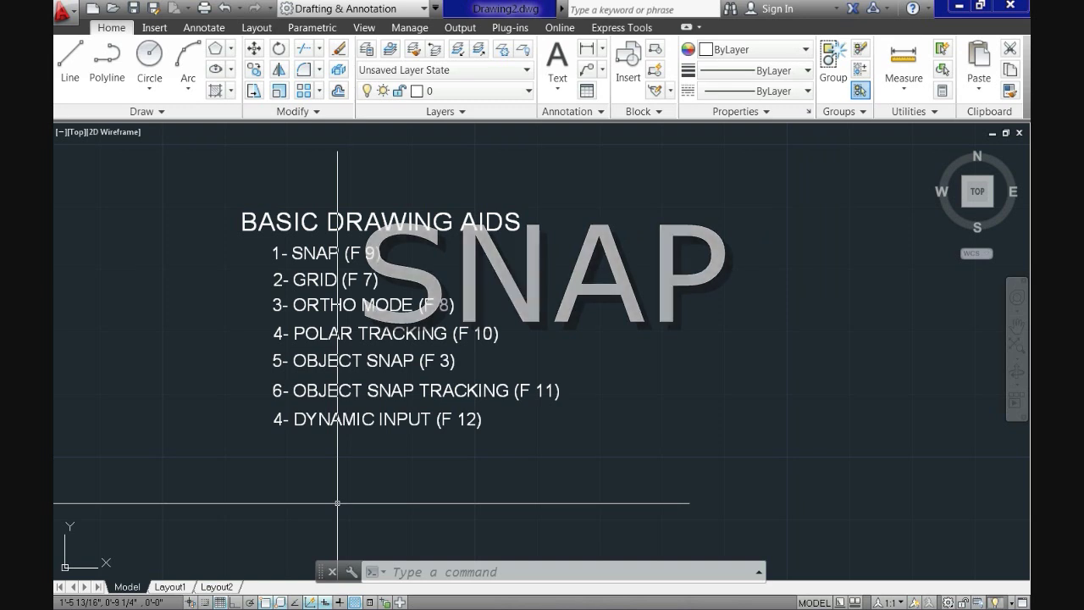
- Turn on Snap mode and try out a circle beside the drawing aids list to test how its radius snaps
{"action": "key", "text": "F9"}
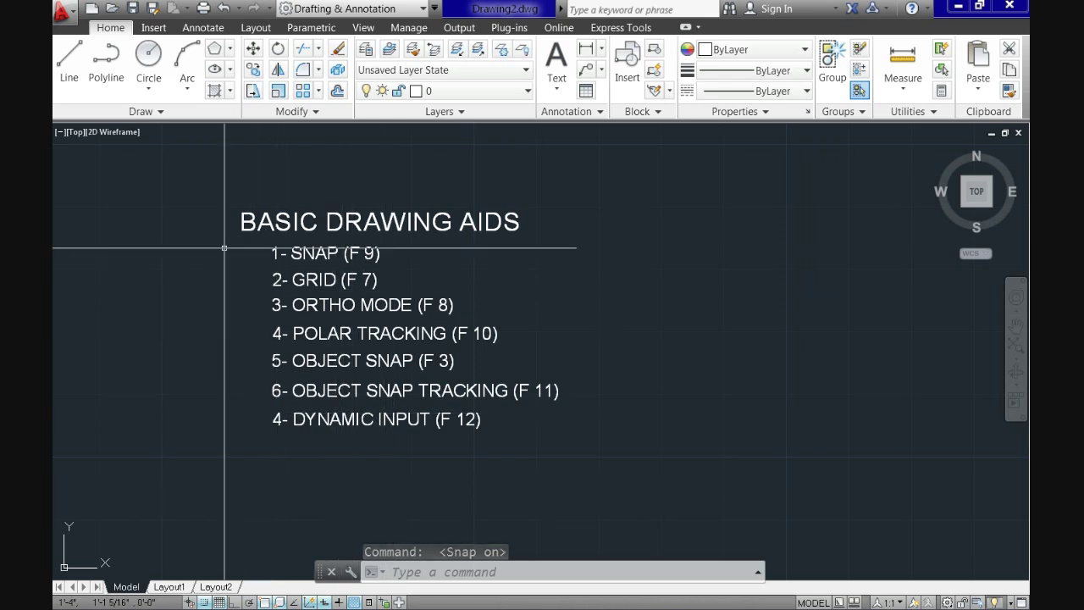
{"action": "left_click", "coordinate": [149, 58]}
{"action": "scroll", "coordinate": [648, 363], "scroll_direction": "down", "scroll_amount": 2}
{"action": "middle_click_drag", "start_coordinate": [649, 363], "coordinate": [326, 336]}
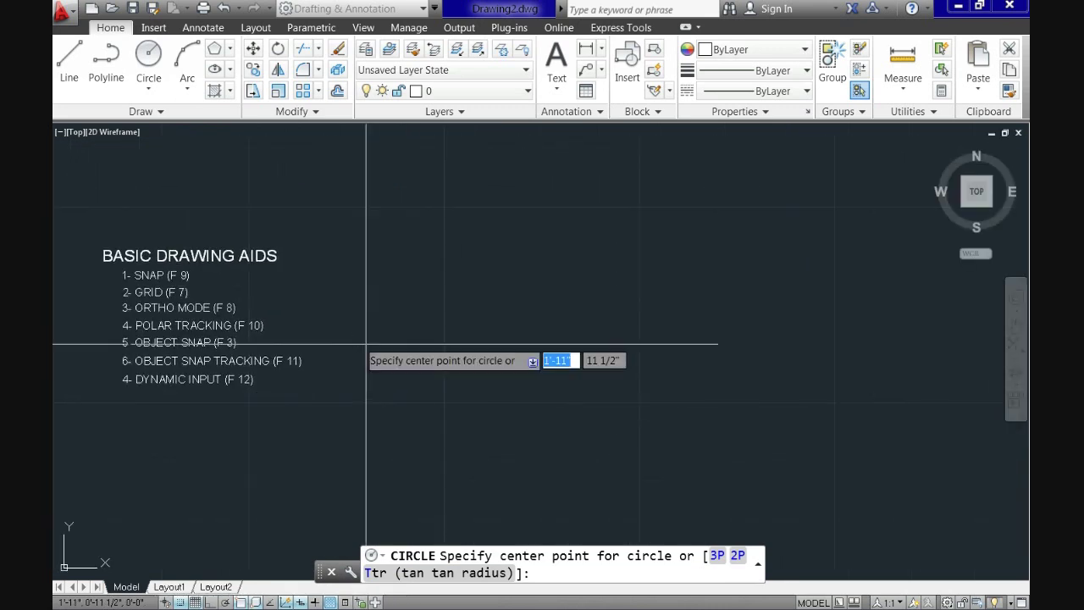
{"action": "left_click", "coordinate": [444, 324]}
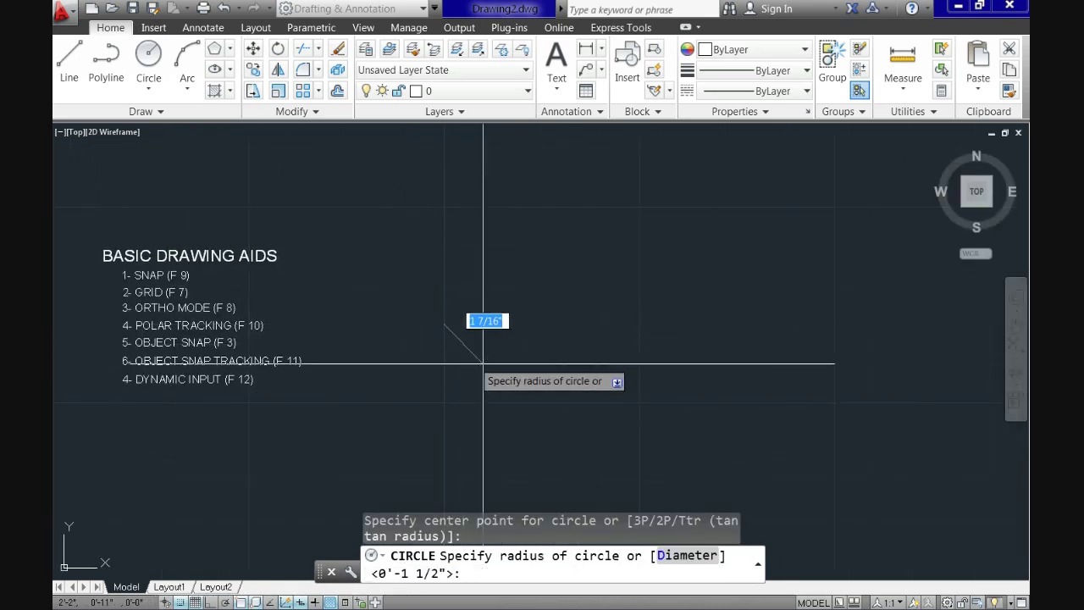
{"action": "scroll", "coordinate": [483, 363], "scroll_direction": "up", "scroll_amount": 2}
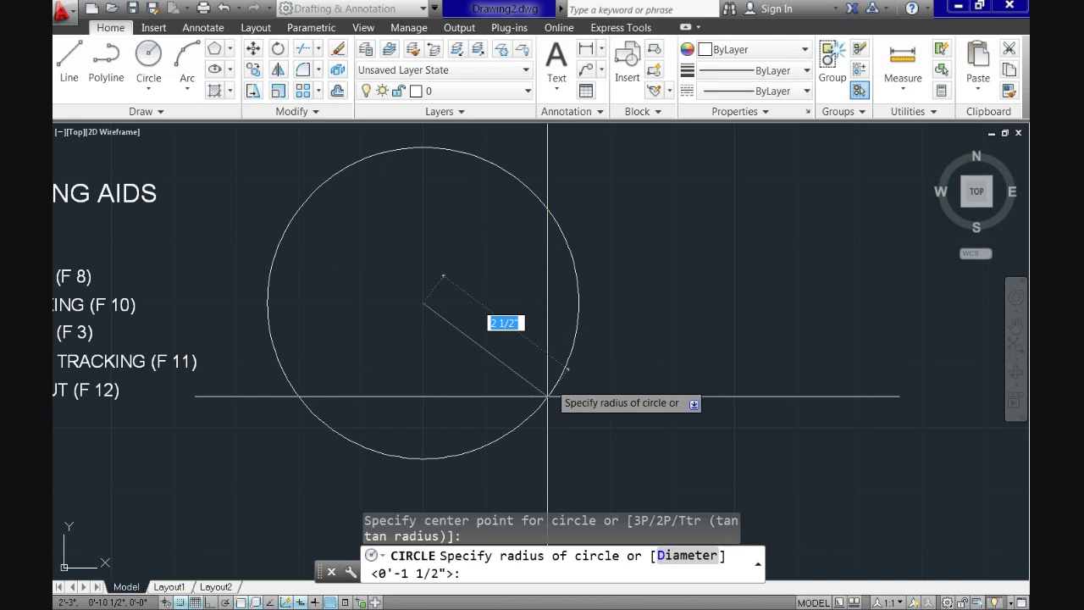
{"action": "key", "text": "Escape"}
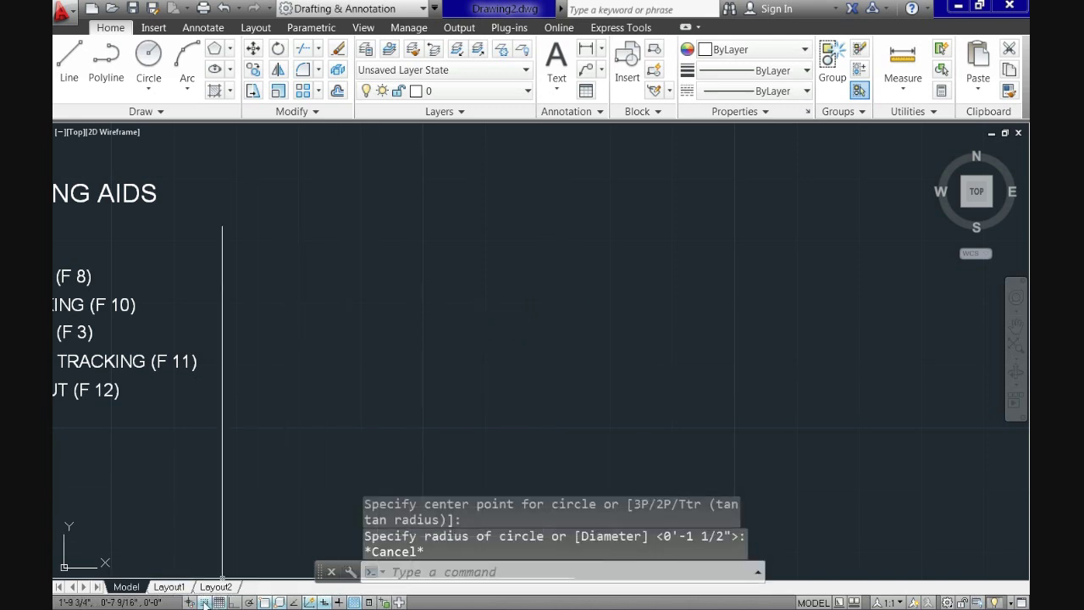
- Set the snap X and Y spacing to 3 inches in the drafting settings
{"action": "right_click", "coordinate": [204, 603]}
{"action": "left_click", "coordinate": [245, 575]}
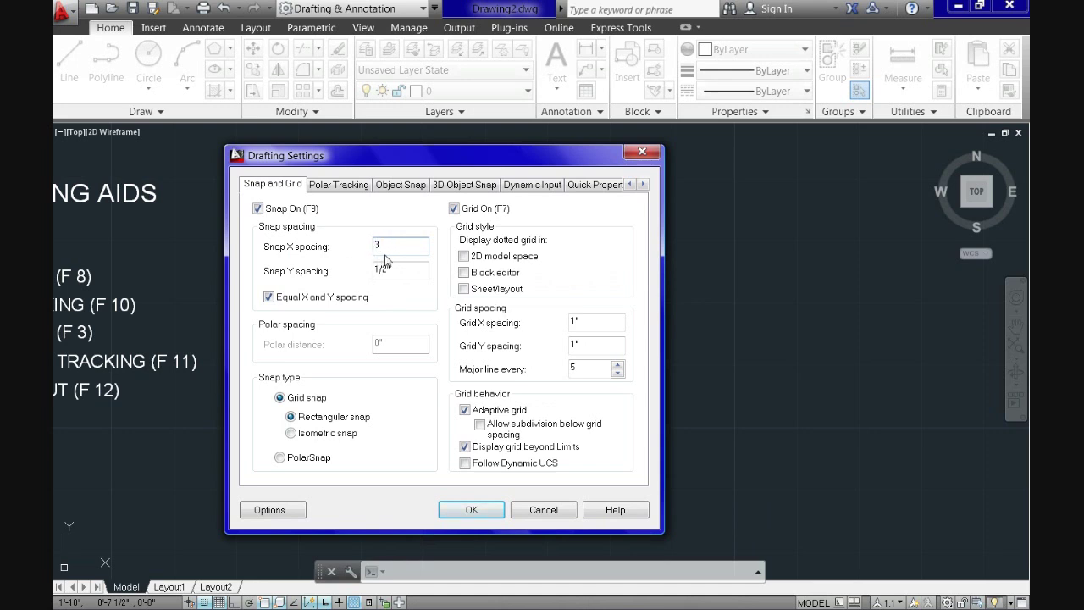
{"action": "left_click", "coordinate": [373, 268]}
{"action": "left_click", "coordinate": [442, 512]}
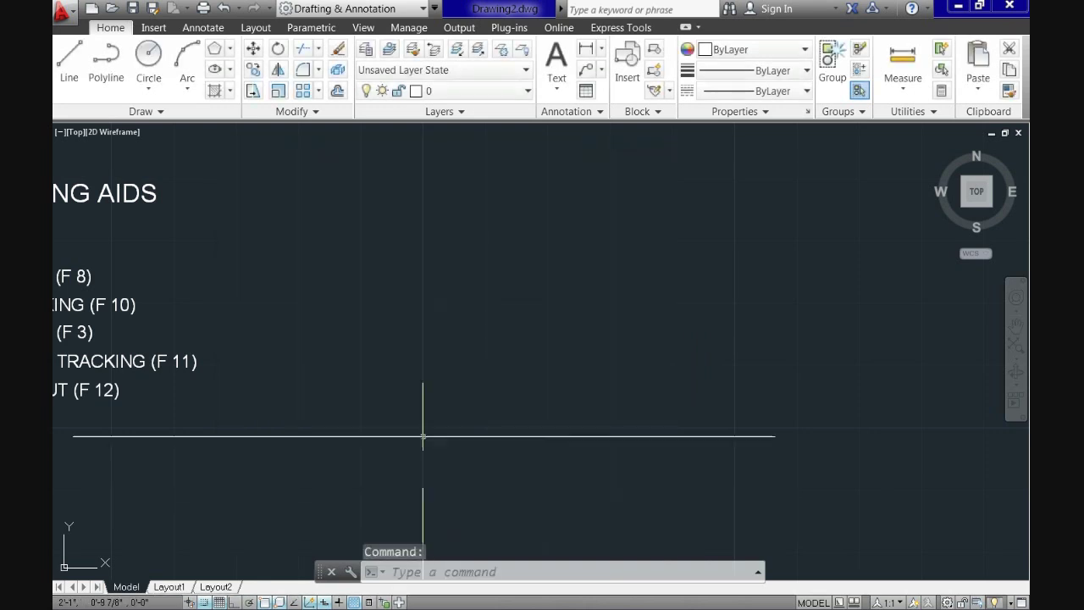
{"action": "left_click", "coordinate": [148, 53]}
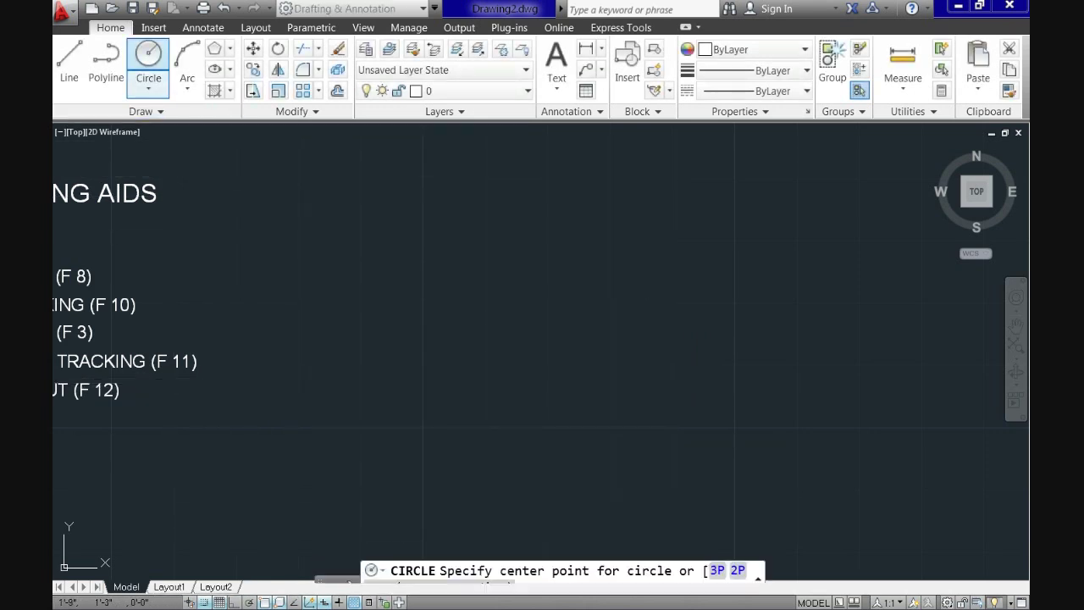
{"action": "left_click", "coordinate": [361, 303]}
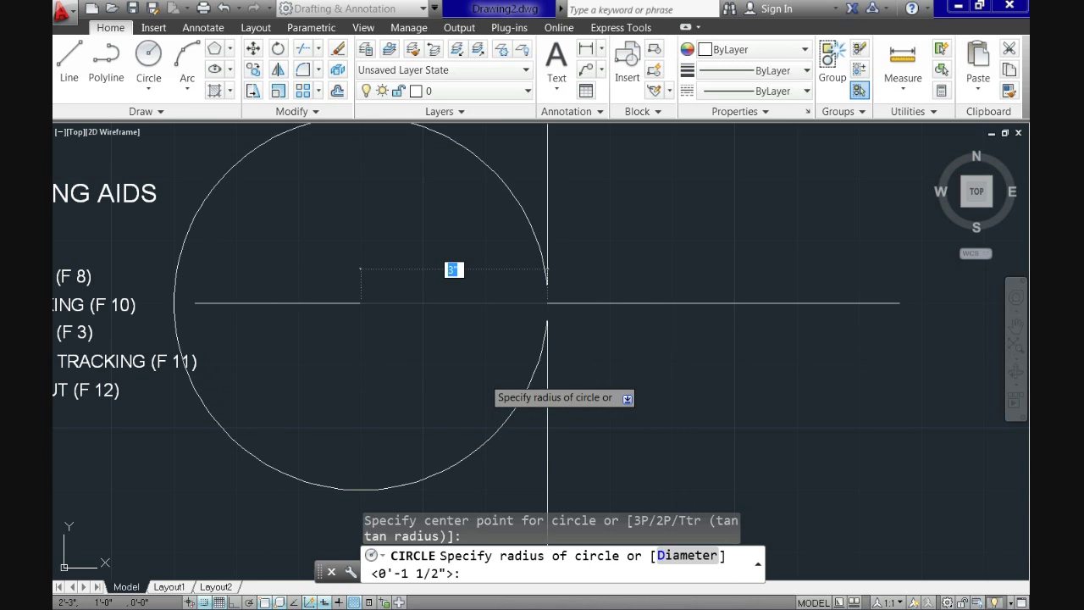
{"action": "key", "text": "Escape"}
- Draw a circle beside the drawing aids list, turning Object Snap and Snap off before picking a free radius
{"action": "key", "text": "Return"}
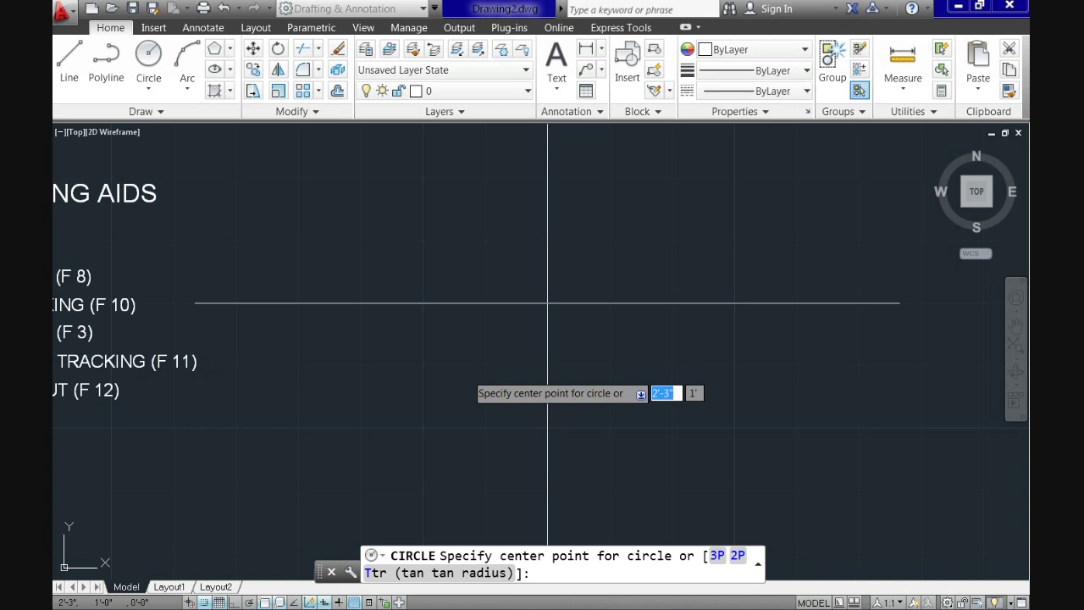
{"action": "left_click", "coordinate": [547, 303]}
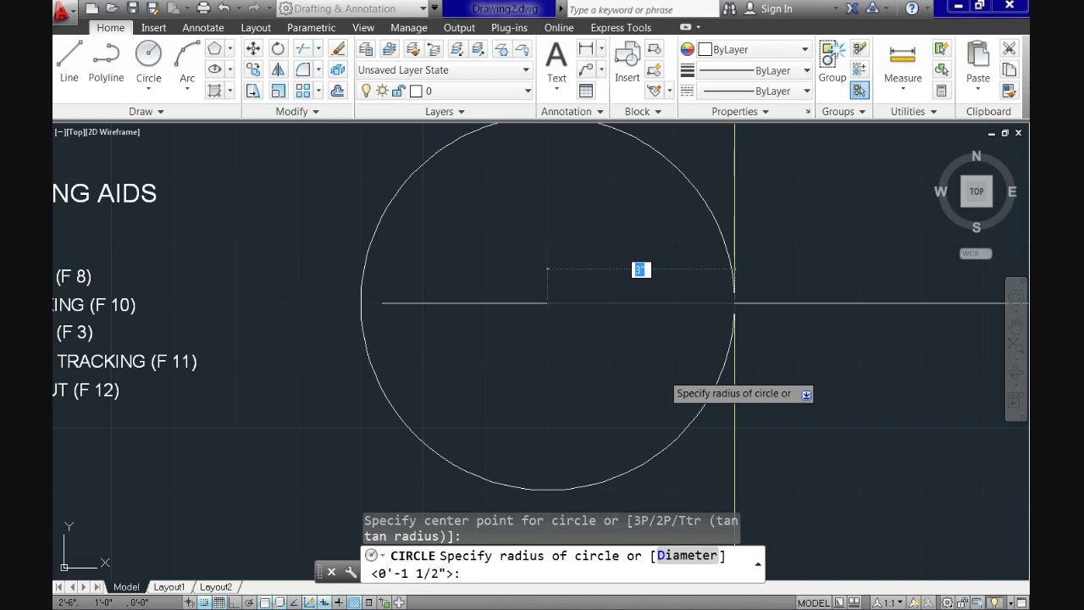
{"action": "scroll", "coordinate": [734, 302], "scroll_direction": "down", "scroll_amount": 2}
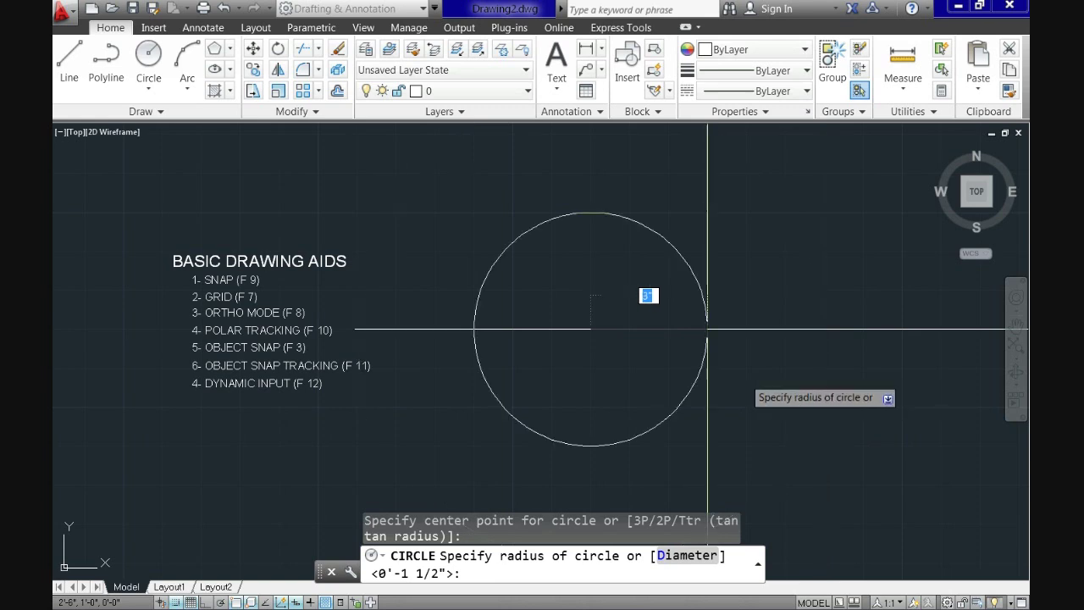
{"action": "scroll", "coordinate": [707, 329], "scroll_direction": "up", "scroll_amount": 3}
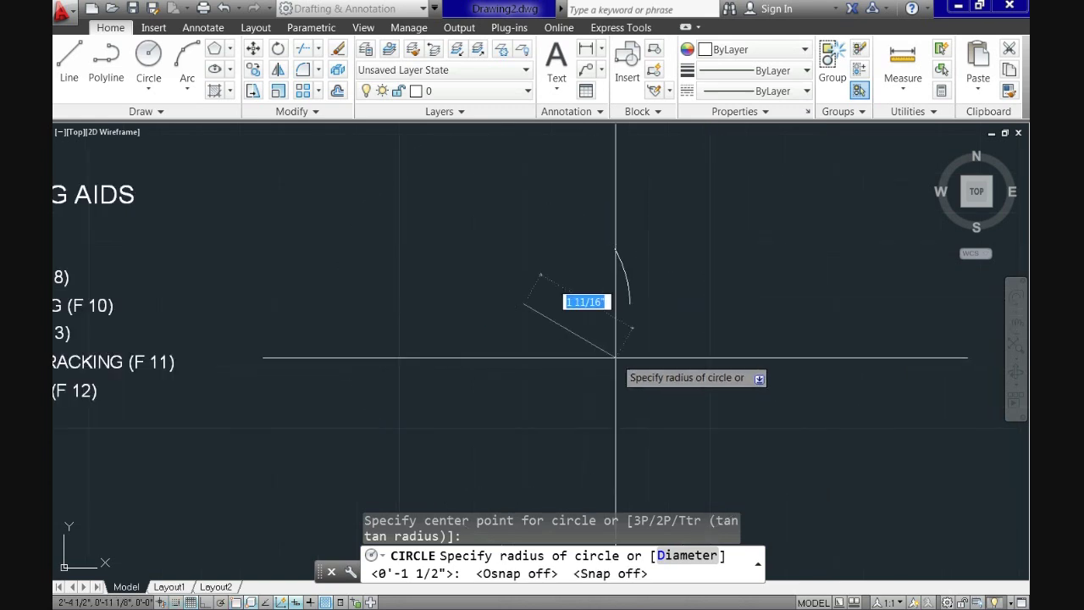
{"action": "scroll", "coordinate": [522, 340], "scroll_direction": "up", "scroll_amount": 5}
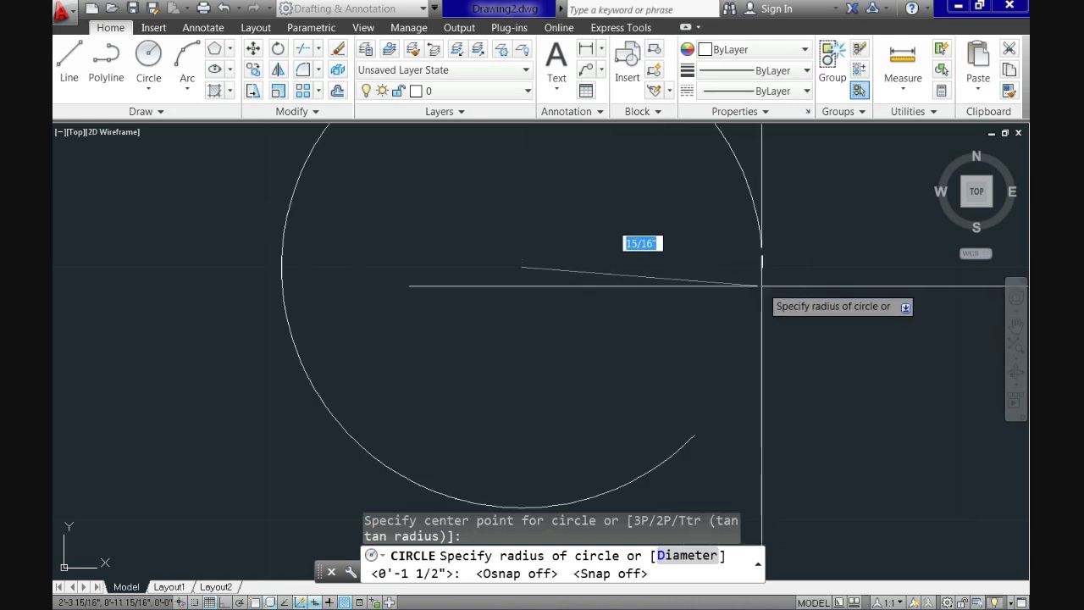
{"action": "key", "text": "F9"}
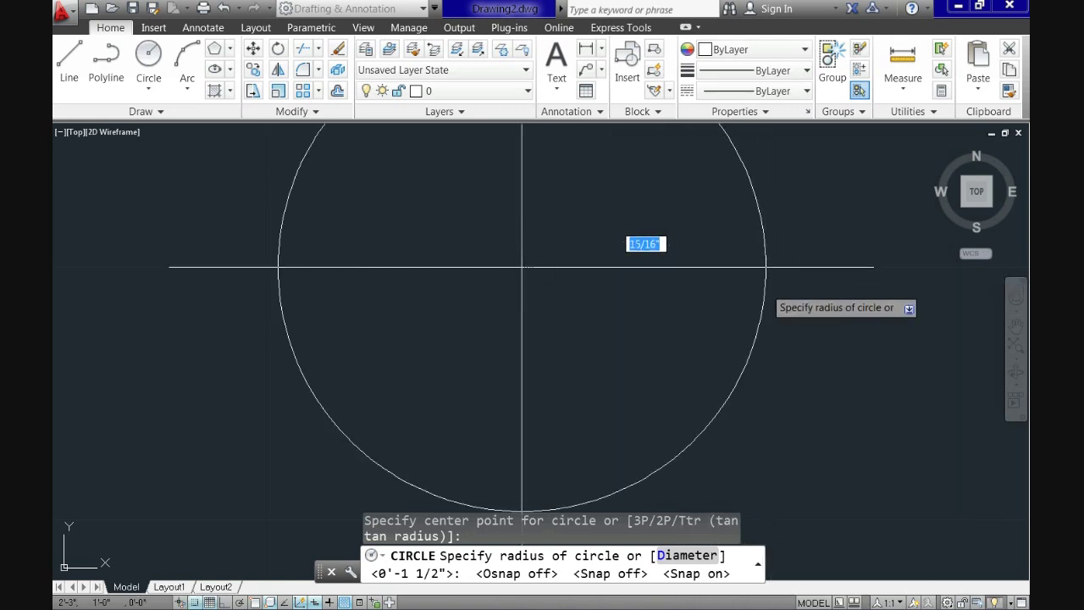
{"action": "key", "text": "F9"}
{"action": "left_click", "coordinate": [500, 334]}
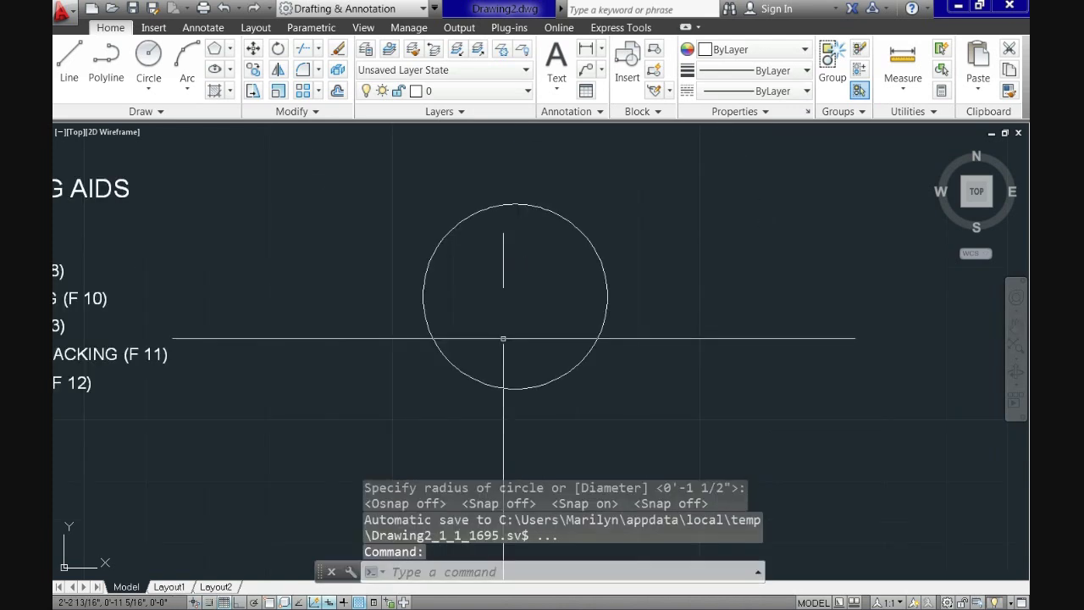
- Review the Snap and Grid options in the drafting settings, including snap spacing and snap type
{"action": "right_click", "coordinate": [209, 603]}
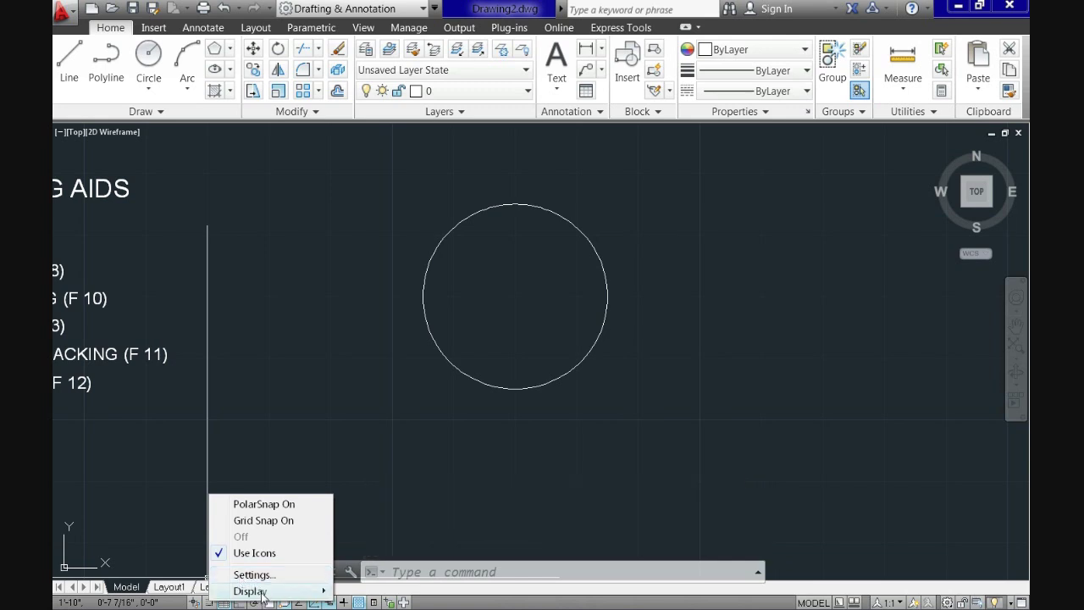
{"action": "mouse_move", "coordinate": [262, 597]}
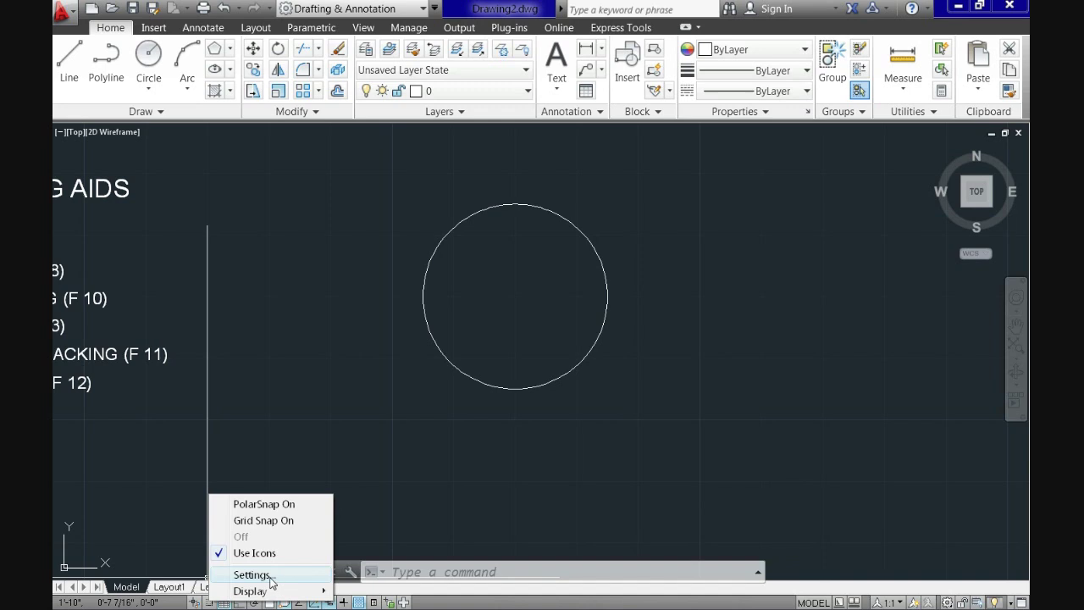
{"action": "left_click", "coordinate": [268, 575]}
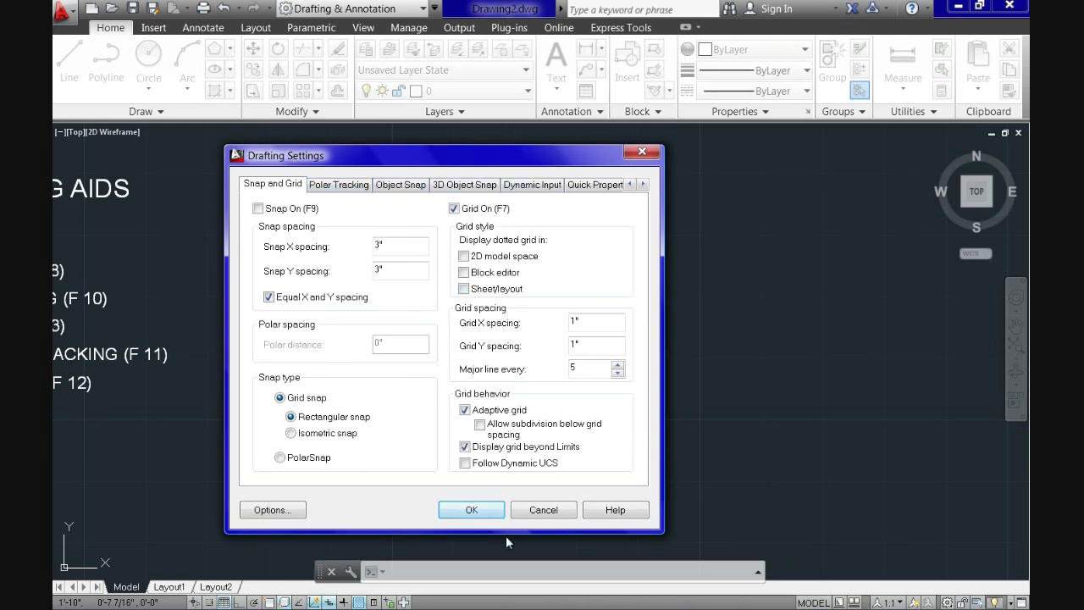
{"action": "left_click", "coordinate": [466, 509]}
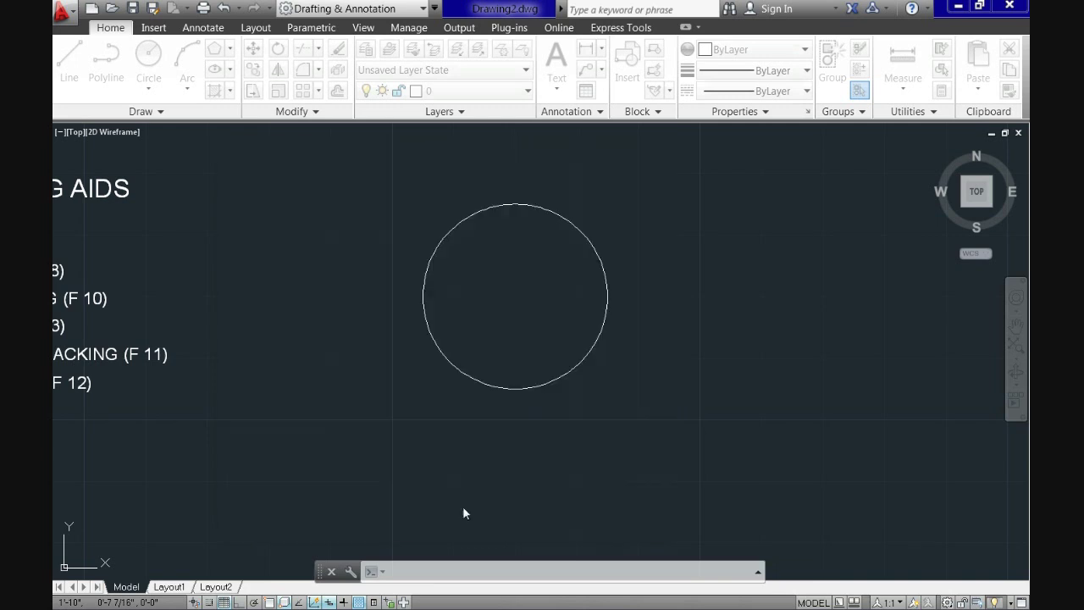
- Erase the circle beside the drawing aids list
{"action": "scroll", "coordinate": [467, 444], "scroll_direction": "down", "scroll_amount": 2}
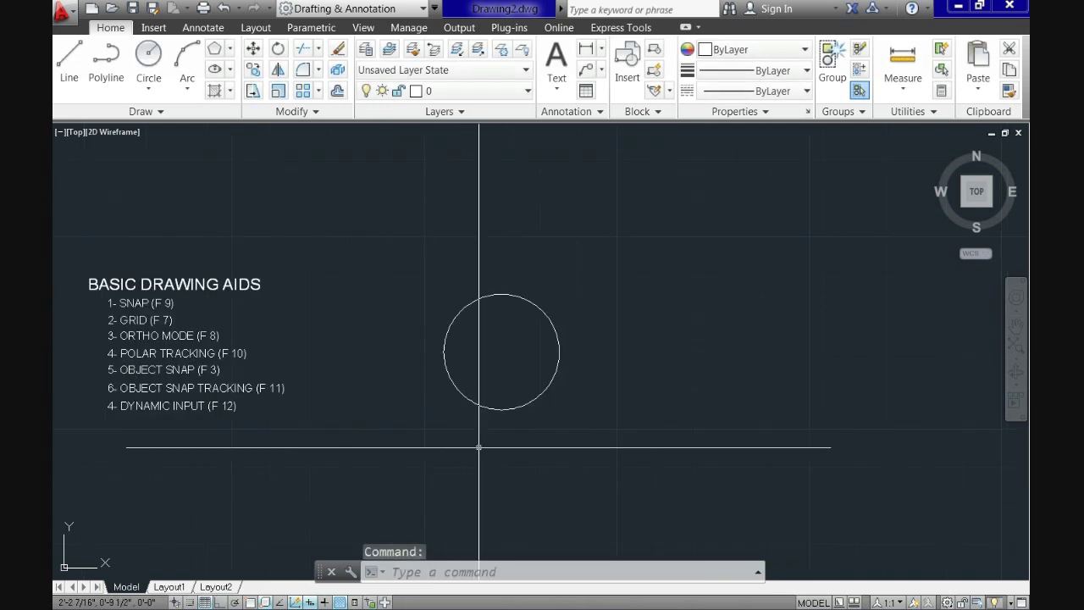
{"action": "scroll", "coordinate": [122, 265], "scroll_direction": "up", "scroll_amount": 2}
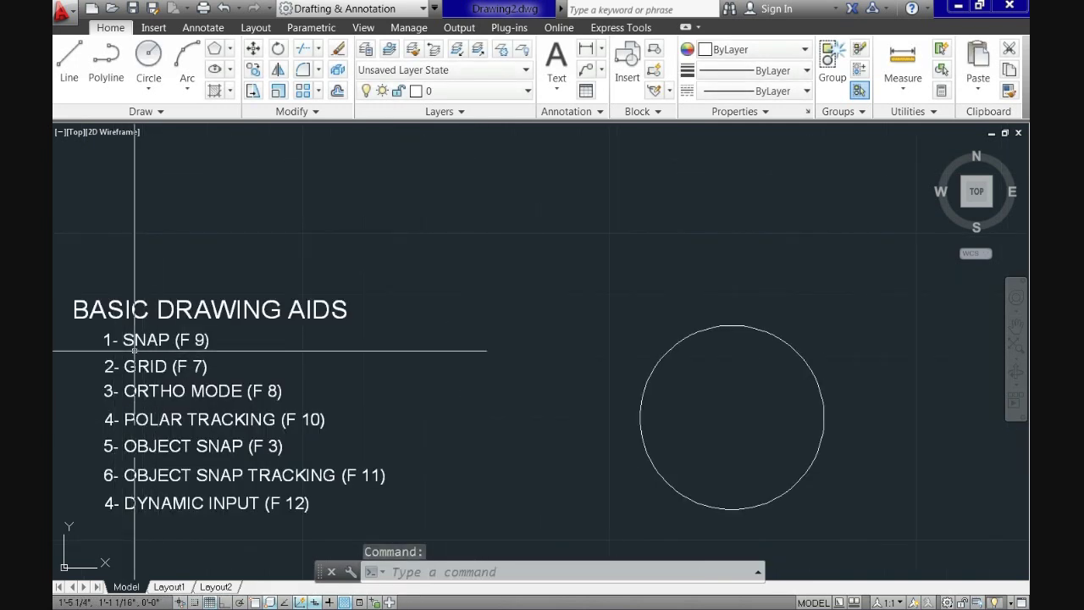
{"action": "left_click", "coordinate": [653, 401]}
{"action": "left_click", "coordinate": [611, 313]}
{"action": "key", "text": "Delete"}
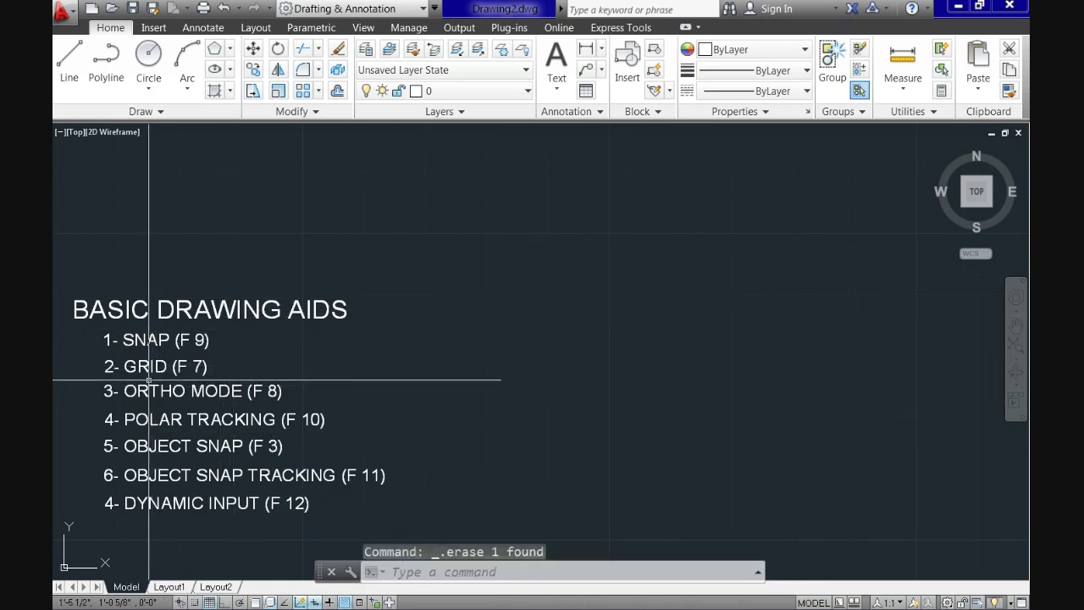
- Toggle the grid display off and back on
{"action": "scroll", "coordinate": [169, 398], "scroll_direction": "up", "scroll_amount": 2}
{"action": "scroll", "coordinate": [312, 345], "scroll_direction": "down", "scroll_amount": 2}
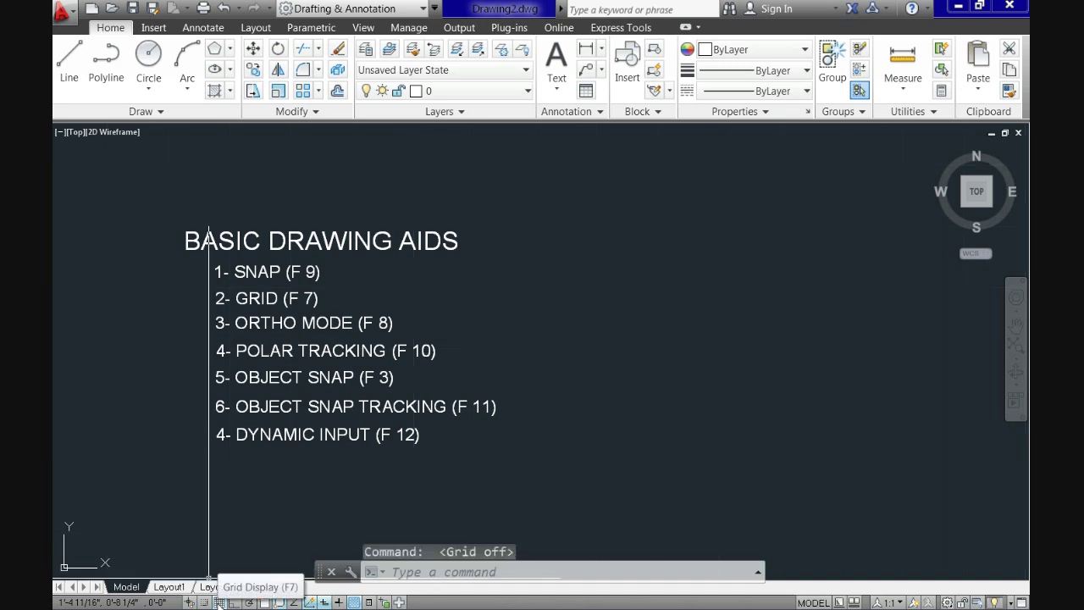
{"action": "left_click", "coordinate": [218, 602]}
{"action": "left_click", "coordinate": [218, 602]}
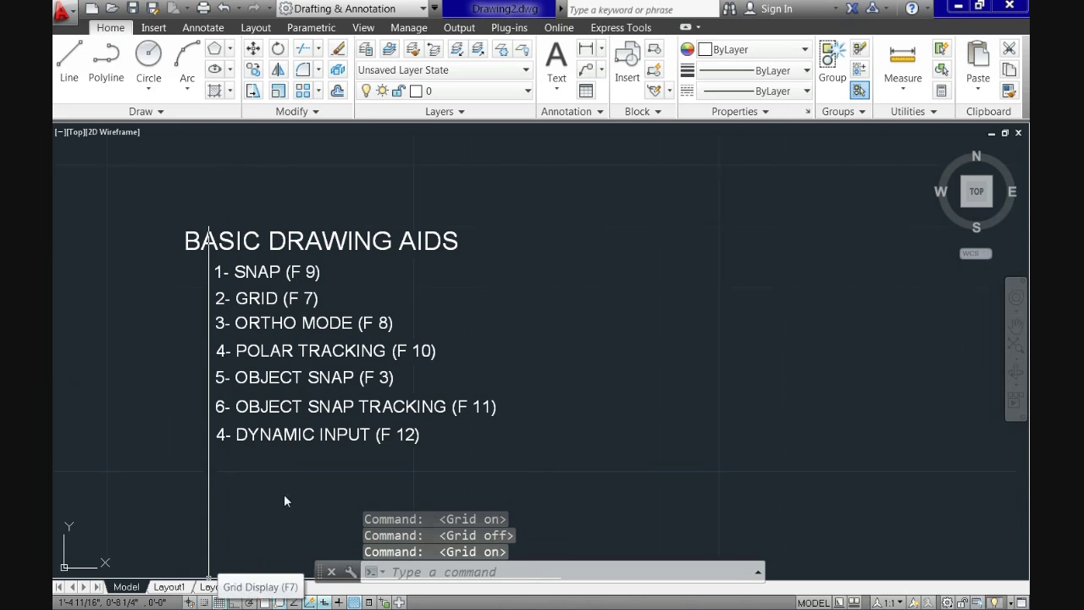
{"action": "left_click", "coordinate": [557, 351]}
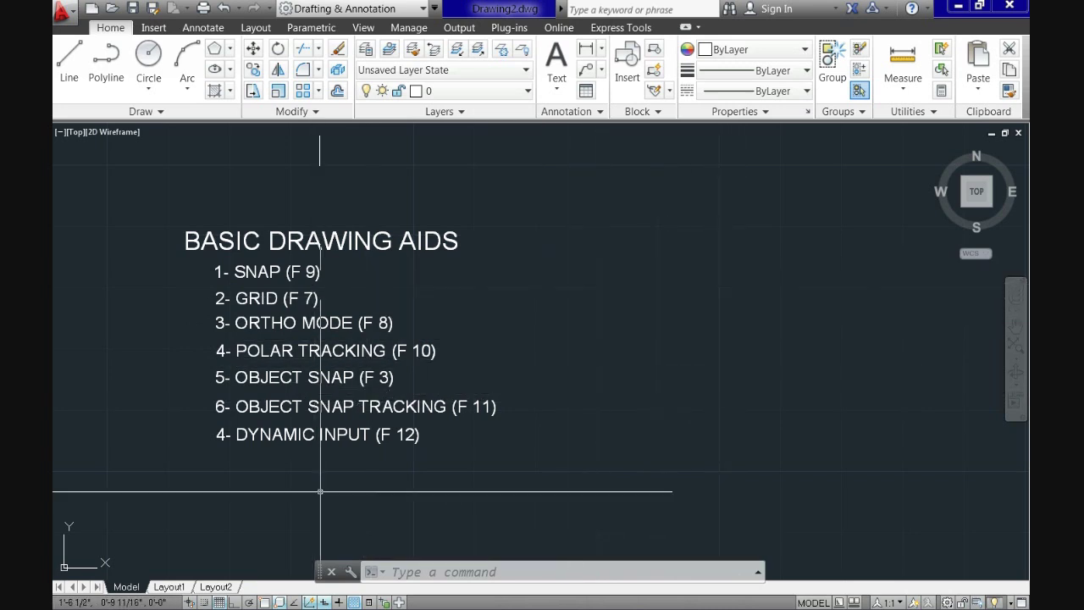
- Set the grid X and Y spacing to 3 inches in the drafting settings
{"action": "right_click", "coordinate": [218, 602]}
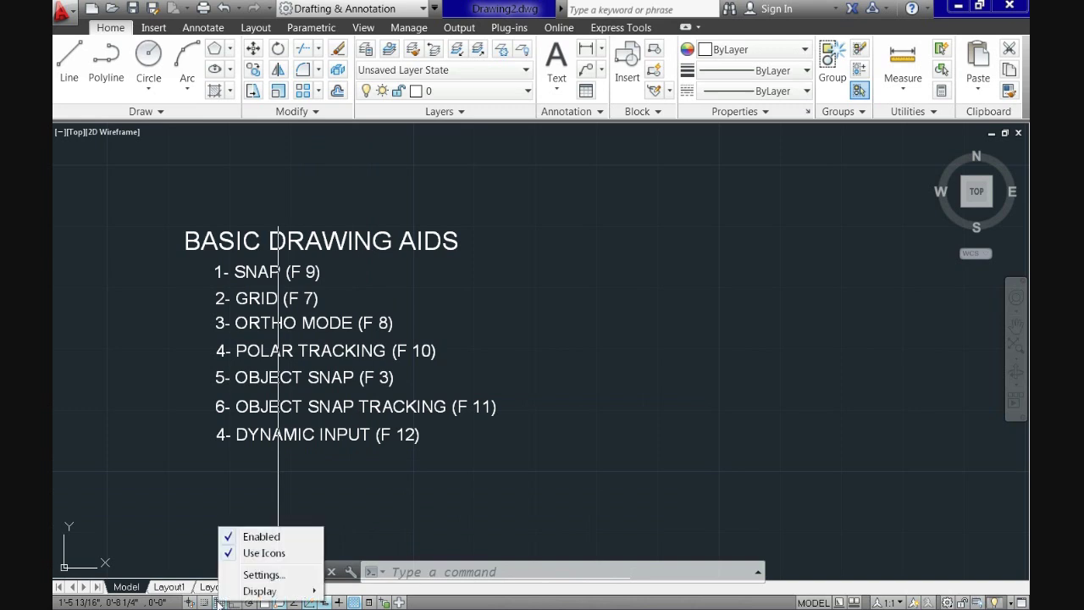
{"action": "left_click", "coordinate": [254, 574]}
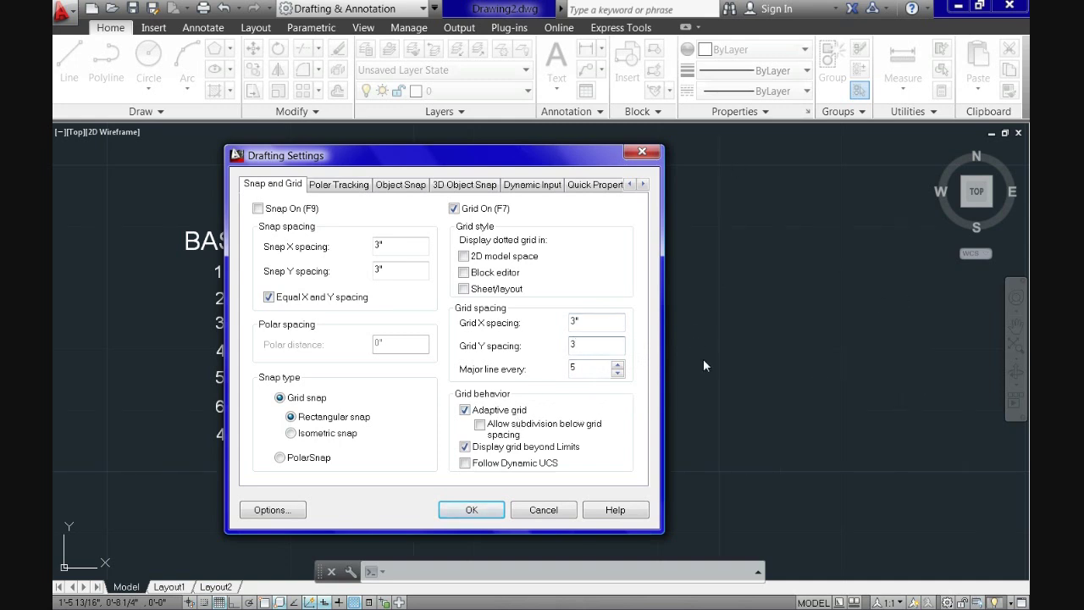
{"action": "left_click", "coordinate": [490, 510]}
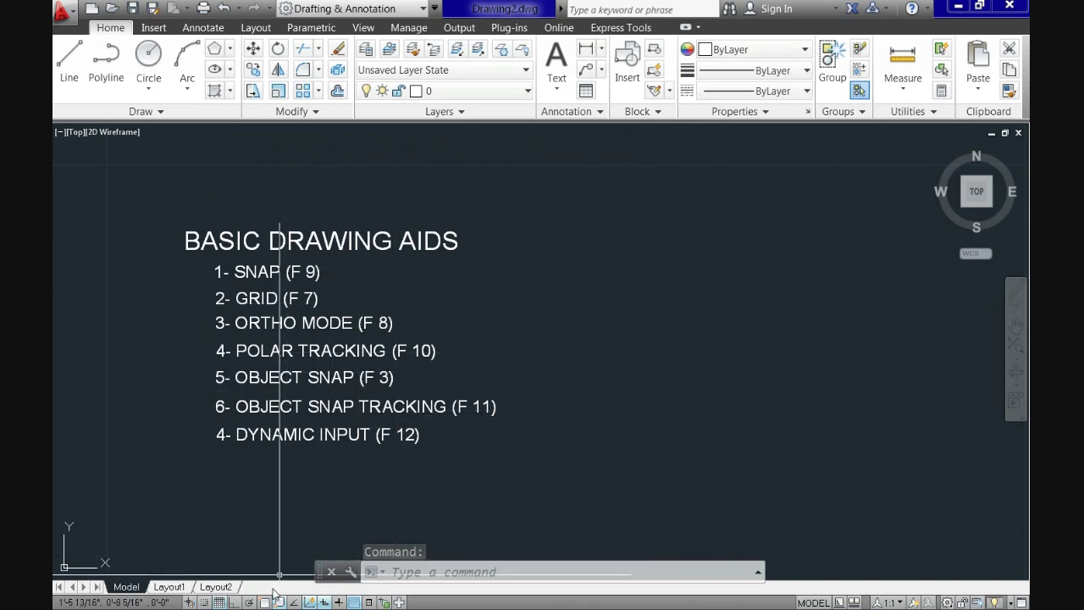
- Turn off the grid through the Snap and Grid drafting settings
{"action": "right_click", "coordinate": [218, 601]}
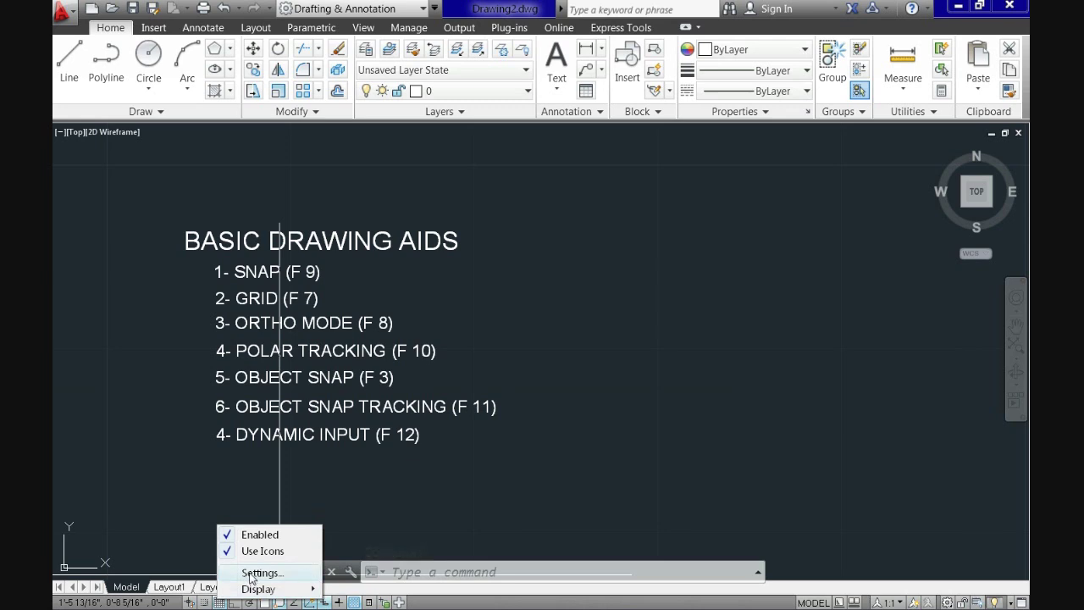
{"action": "left_click", "coordinate": [251, 574]}
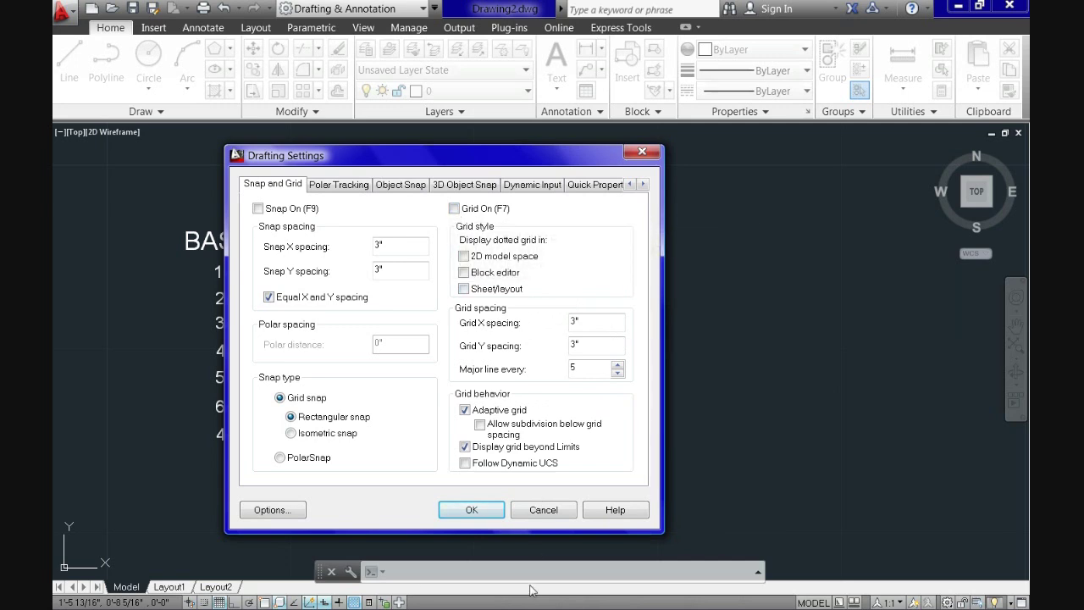
{"action": "left_click", "coordinate": [495, 512]}
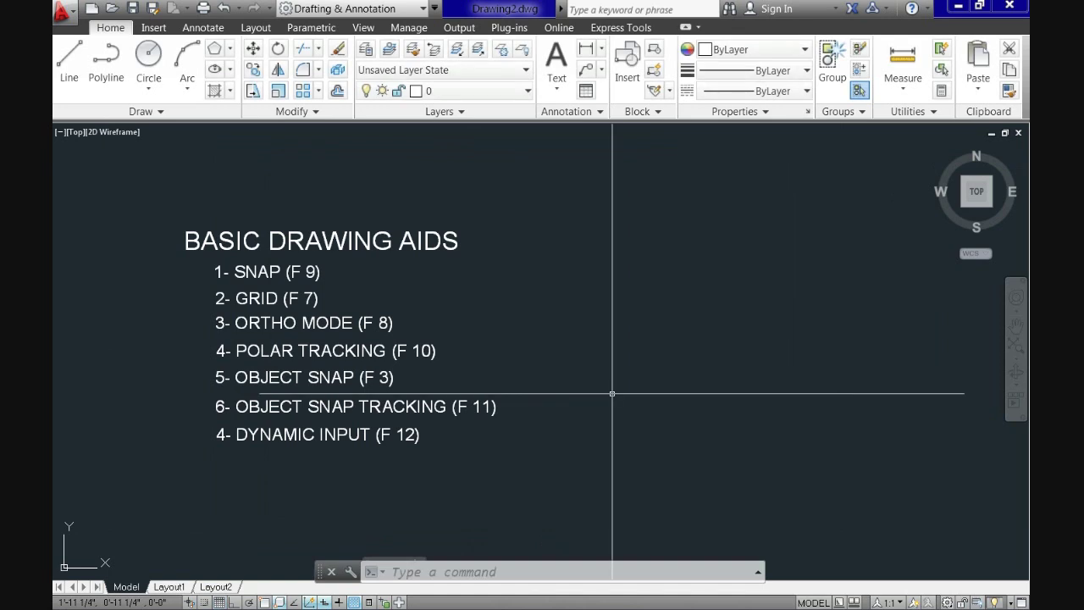
{"action": "scroll", "coordinate": [624, 377], "scroll_direction": "down", "scroll_amount": 2}
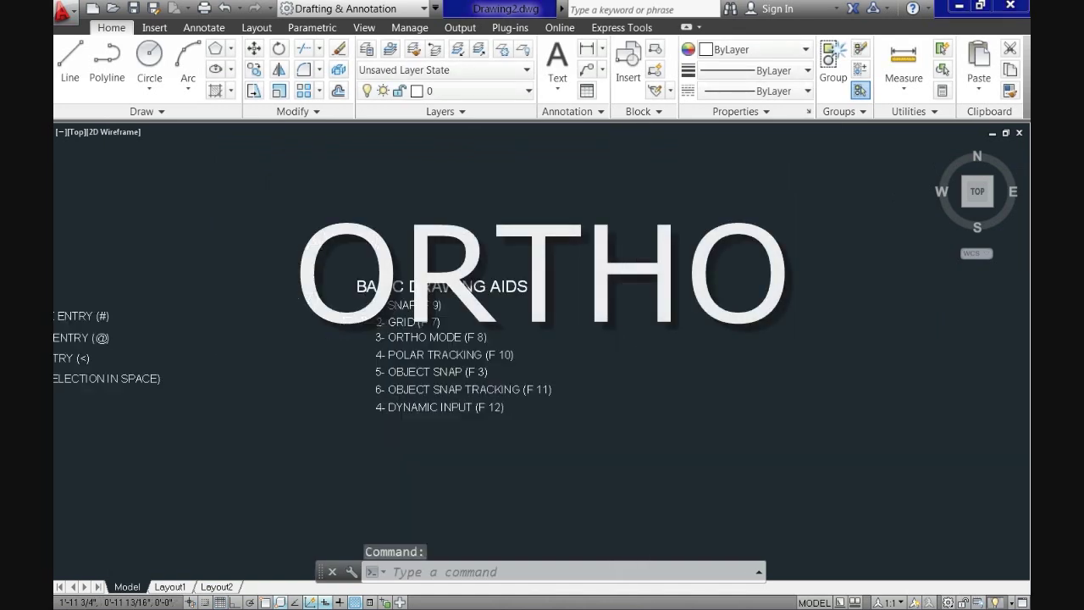
{"action": "scroll", "coordinate": [508, 288], "scroll_direction": "up", "scroll_amount": 2}
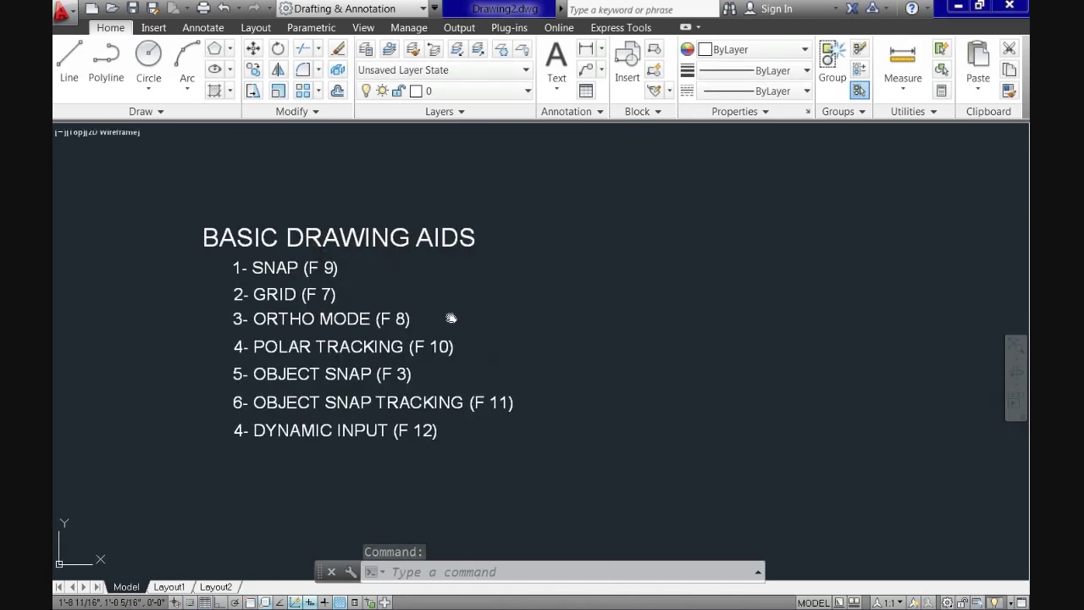
{"action": "middle_click_drag", "start_coordinate": [448, 314], "coordinate": [423, 314]}
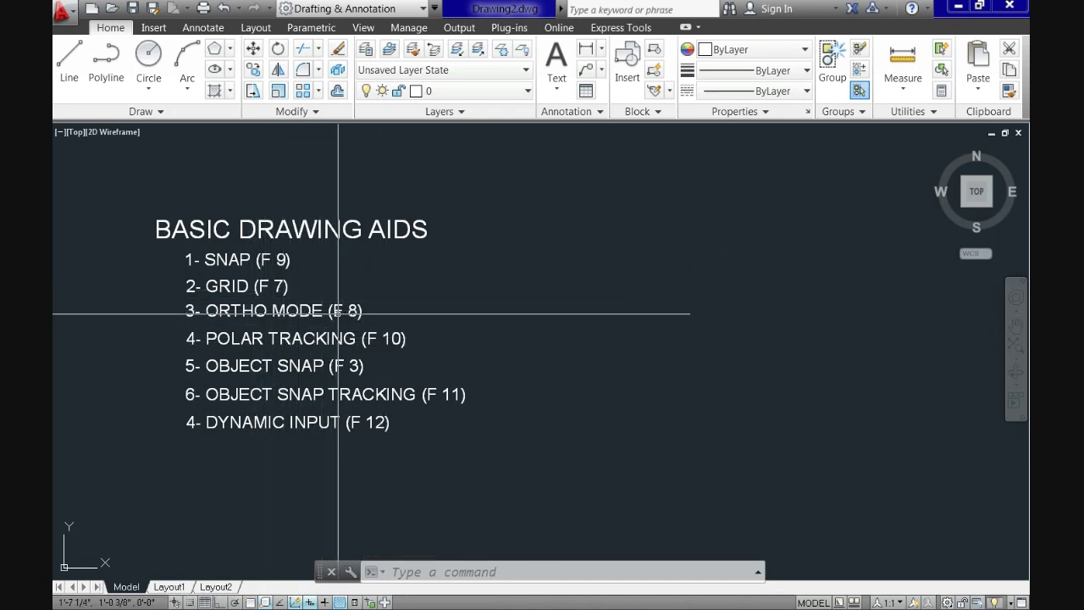
- Draw connected lines beside the drawing aids list with Ortho mode turned on, going up, right, and about 4 1/16" down
{"action": "type", "text": "l"}
{"action": "key", "text": "Return"}
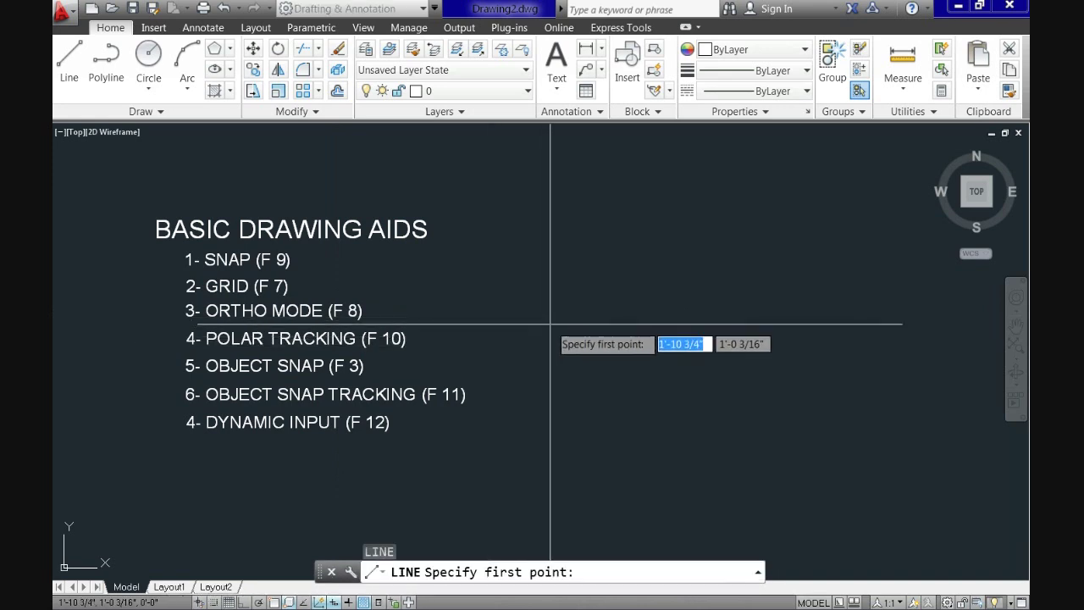
{"action": "left_click", "coordinate": [551, 324]}
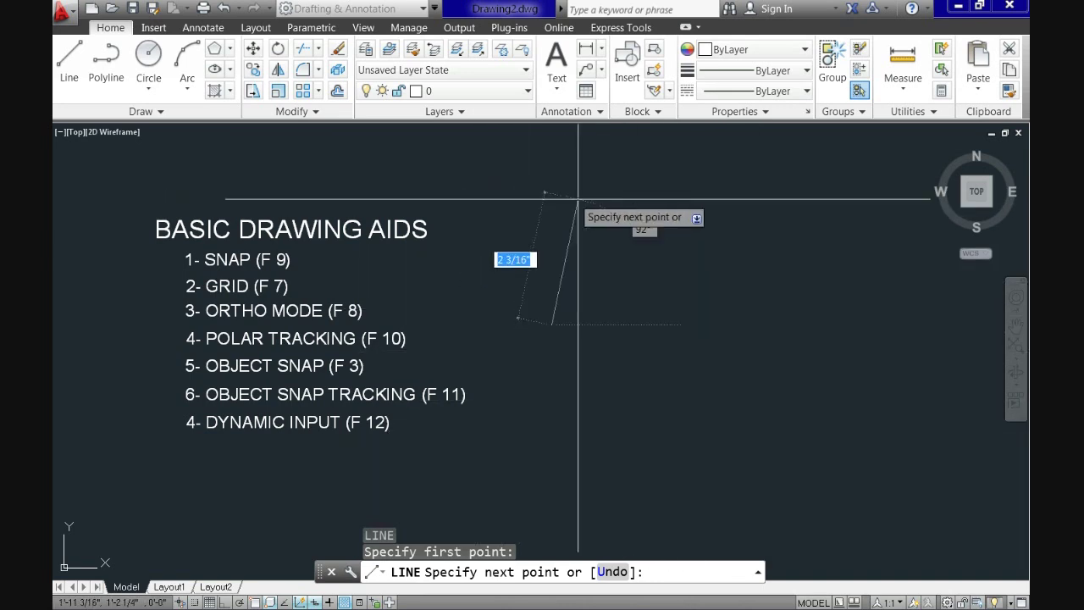
{"action": "key", "text": "F8"}
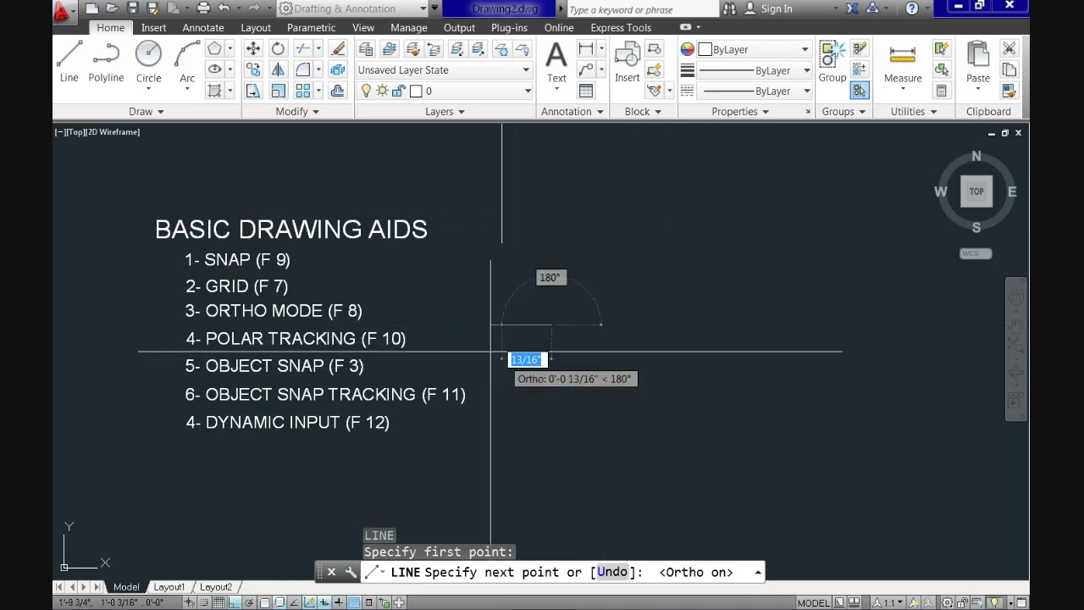
{"action": "left_click", "coordinate": [551, 223]}
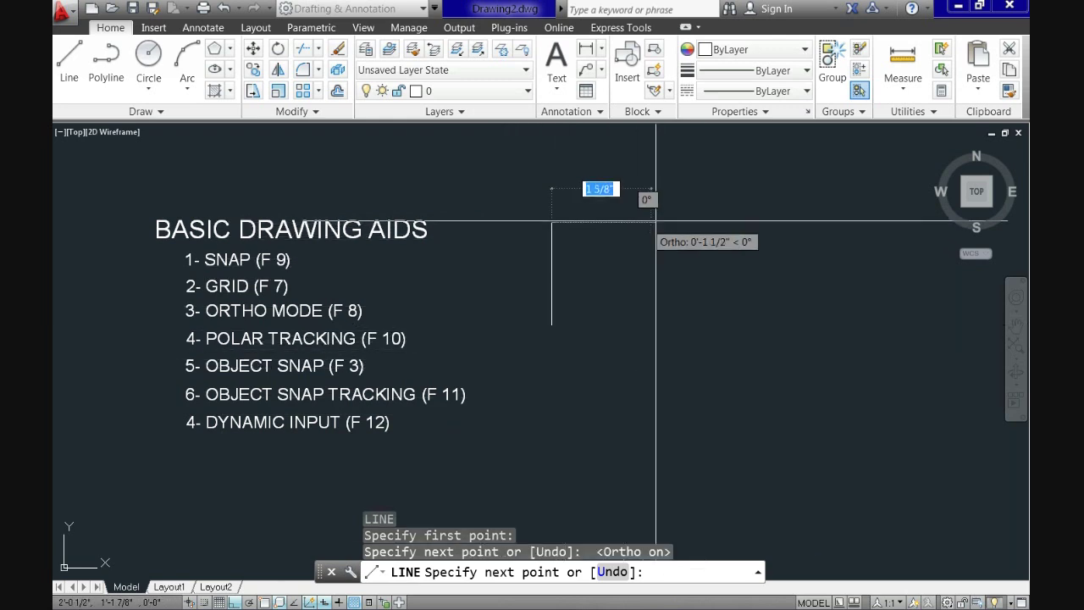
{"action": "left_click", "coordinate": [692, 223]}
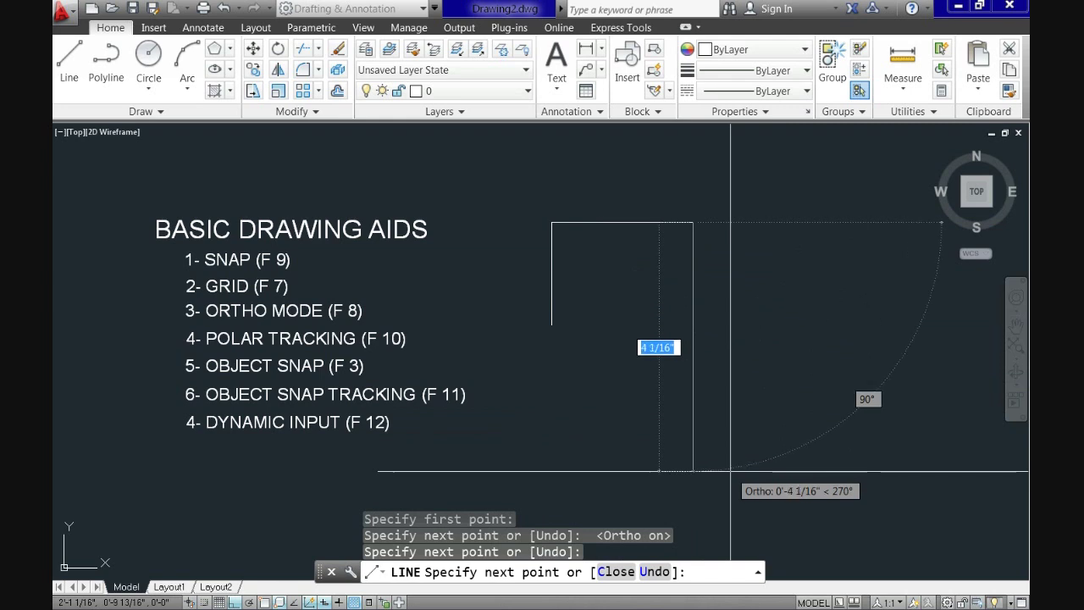
{"action": "left_click", "coordinate": [693, 470]}
- Continue the outline back toward its start with stepped horizontal and vertical segments, and close it at the first point
{"action": "left_click", "coordinate": [629, 464]}
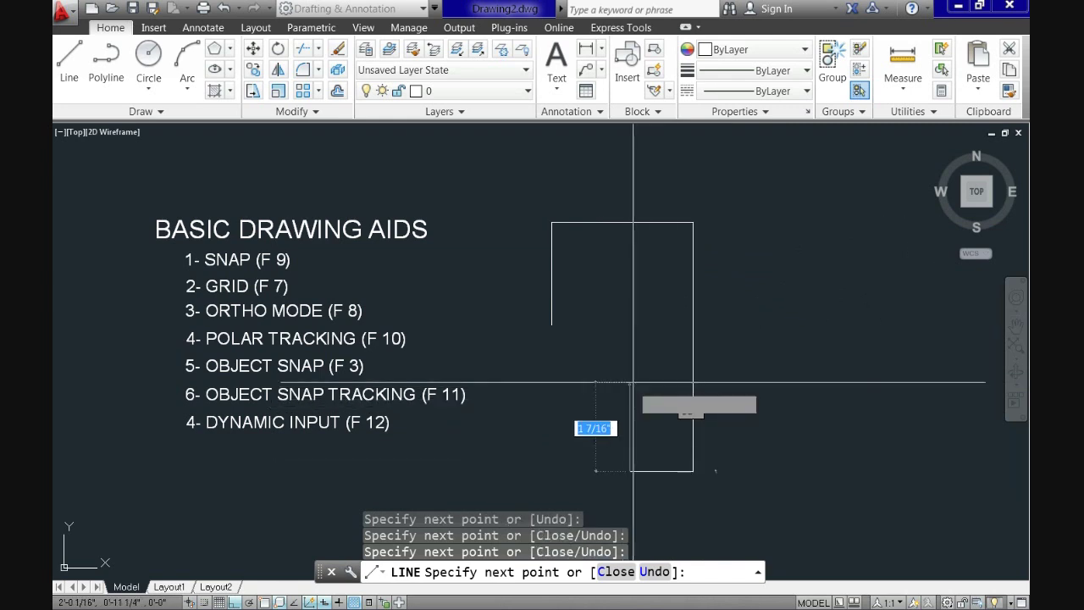
{"action": "left_click", "coordinate": [631, 378]}
{"action": "left_click", "coordinate": [671, 378]}
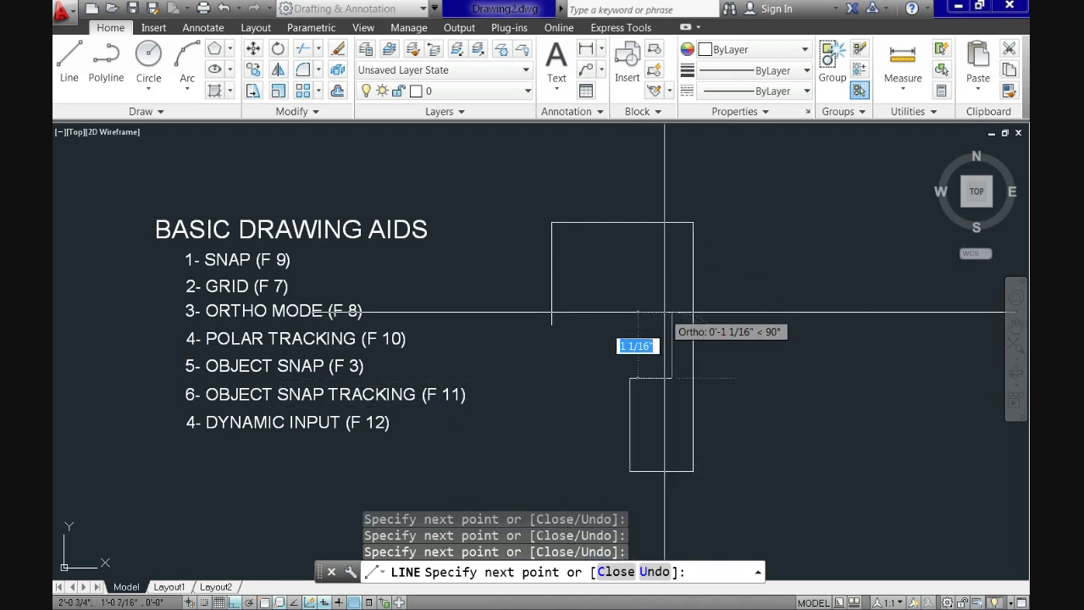
{"action": "left_click", "coordinate": [671, 313]}
{"action": "left_click", "coordinate": [629, 313]}
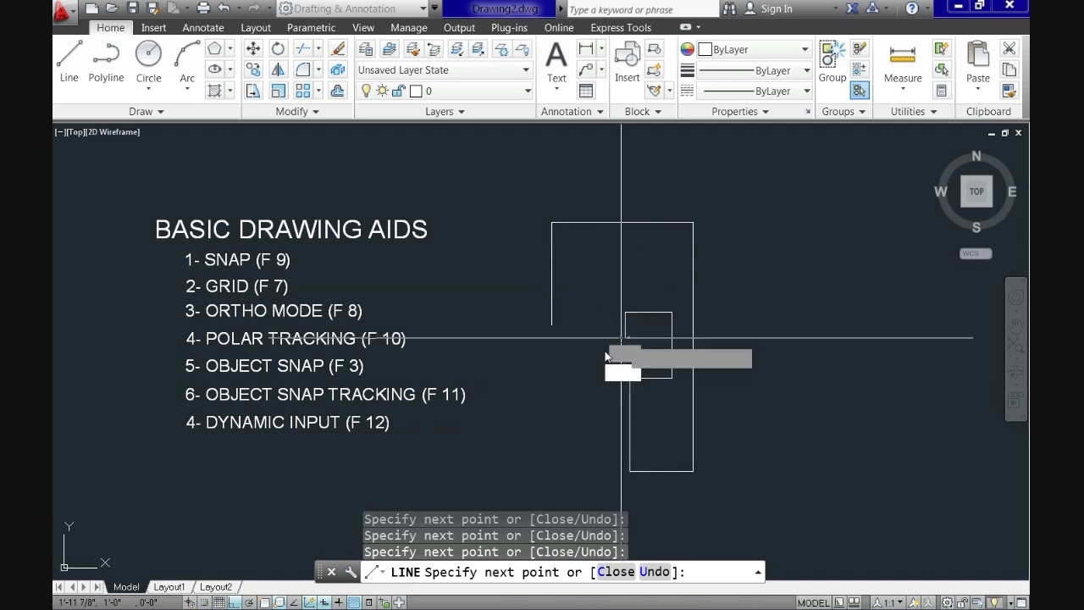
{"action": "left_click", "coordinate": [603, 409]}
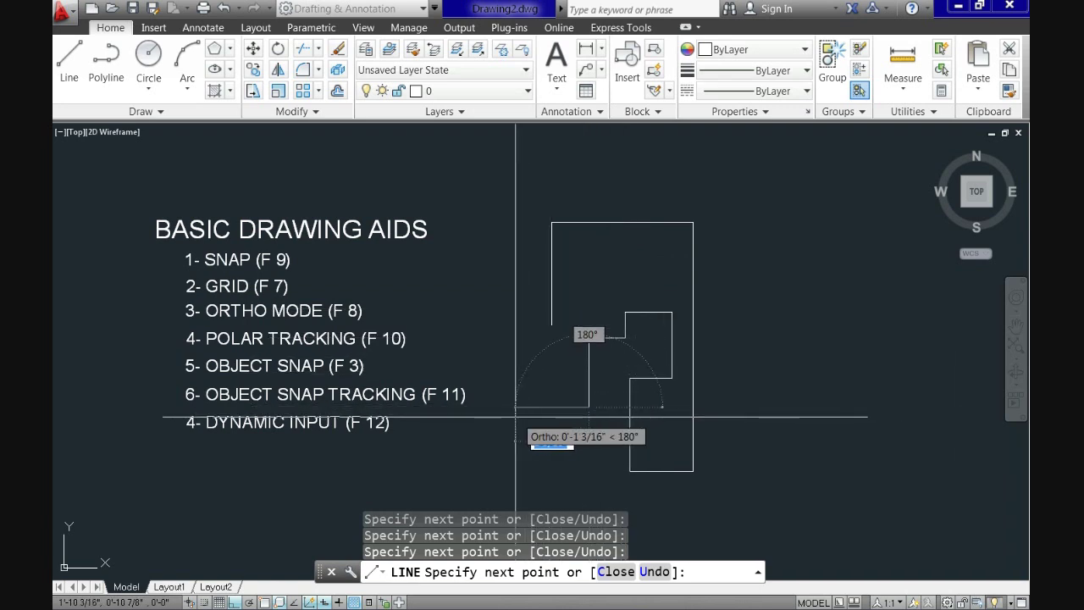
{"action": "scroll", "coordinate": [514, 318], "scroll_direction": "up", "scroll_amount": 2}
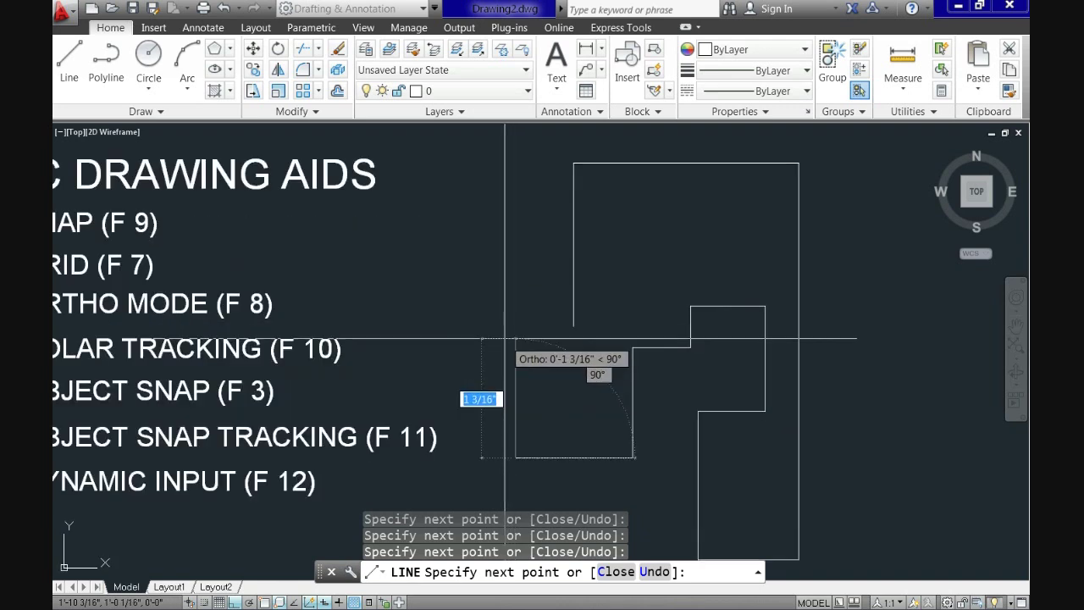
{"action": "scroll", "coordinate": [508, 334], "scroll_direction": "up", "scroll_amount": 2}
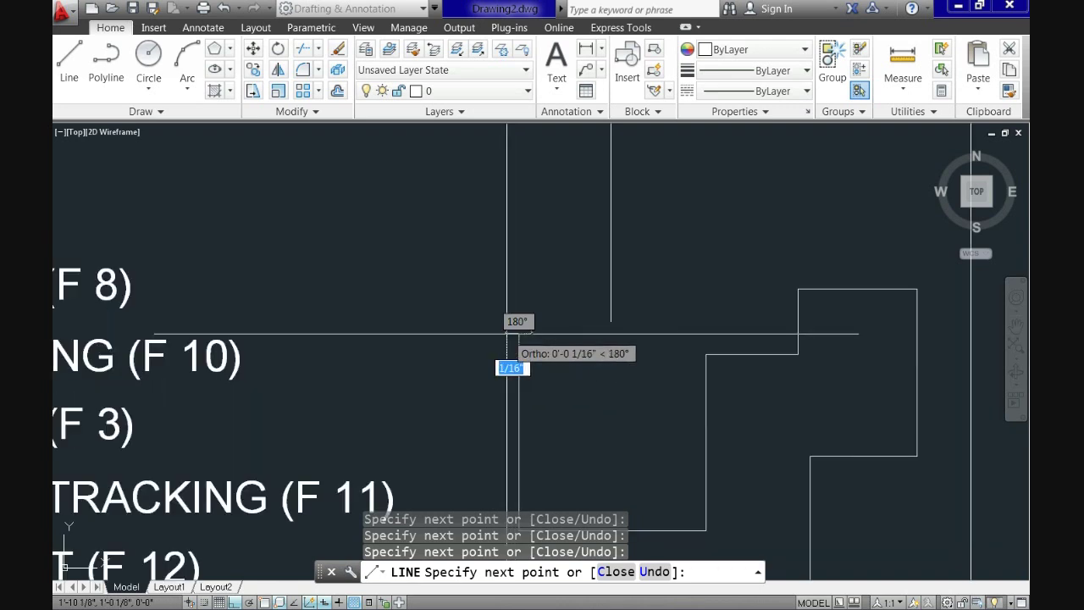
{"action": "key", "text": "Return"}
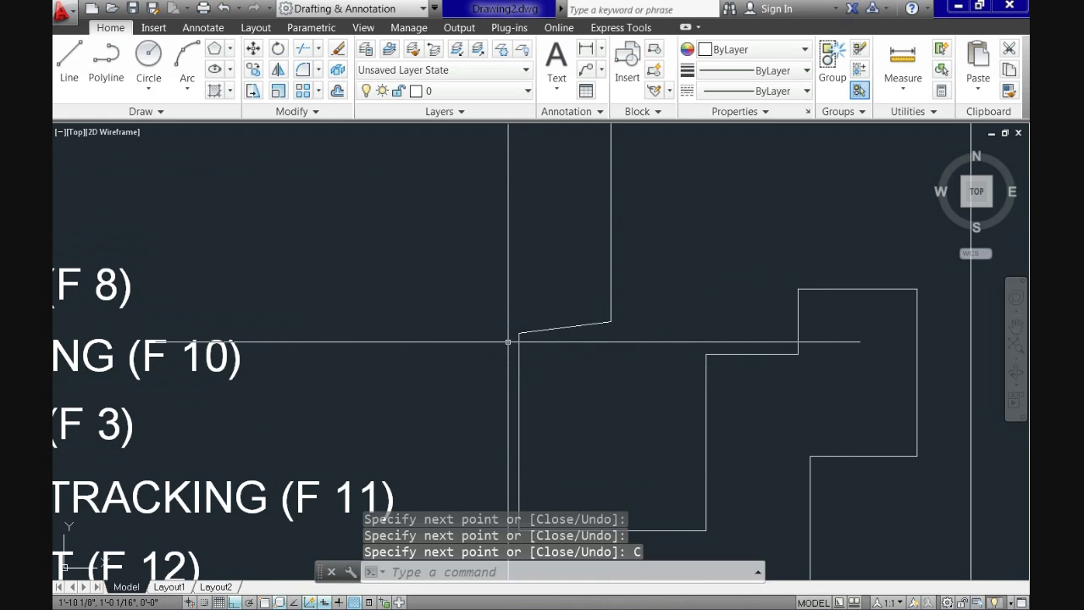
{"action": "scroll", "coordinate": [597, 339], "scroll_direction": "down", "scroll_amount": 2}
{"action": "scroll", "coordinate": [601, 331], "scroll_direction": "down", "scroll_amount": 2}
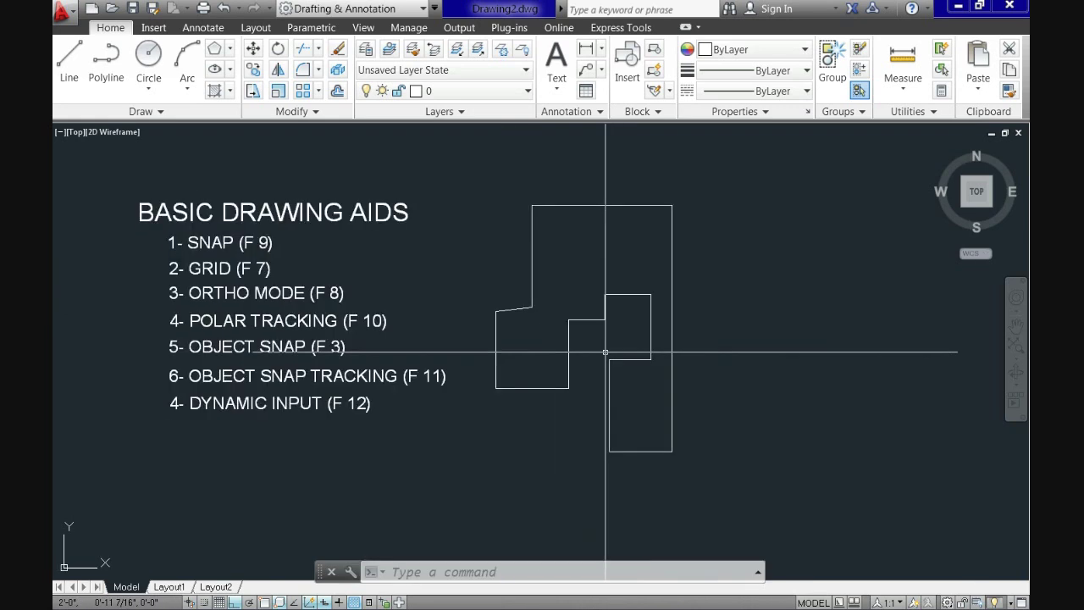
- Erase the whole stepped outline beside the drawing aids list
{"action": "left_click", "coordinate": [707, 471]}
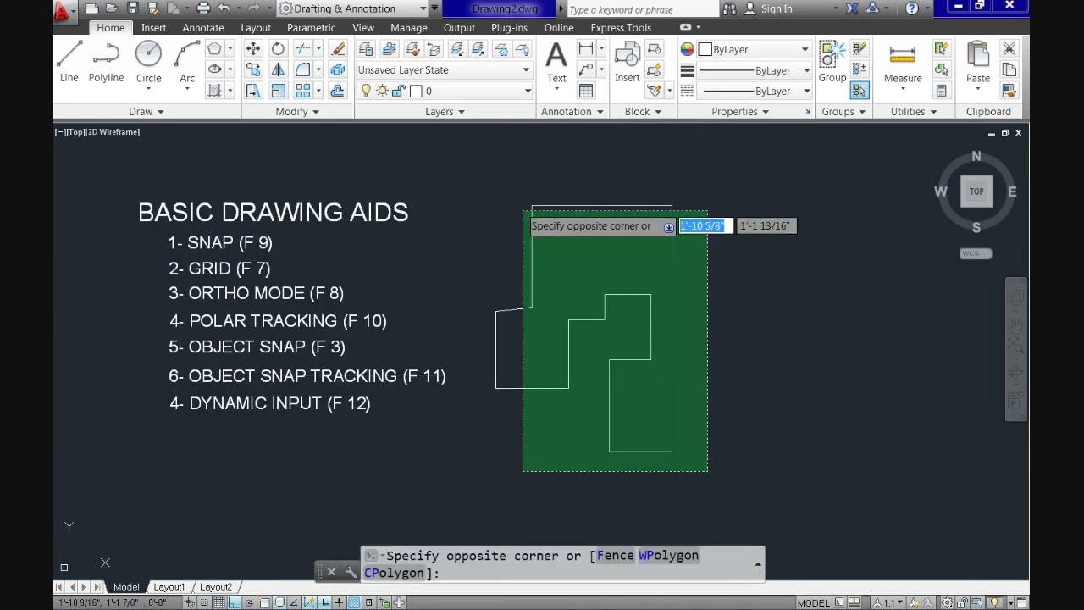
{"action": "left_click", "coordinate": [489, 192]}
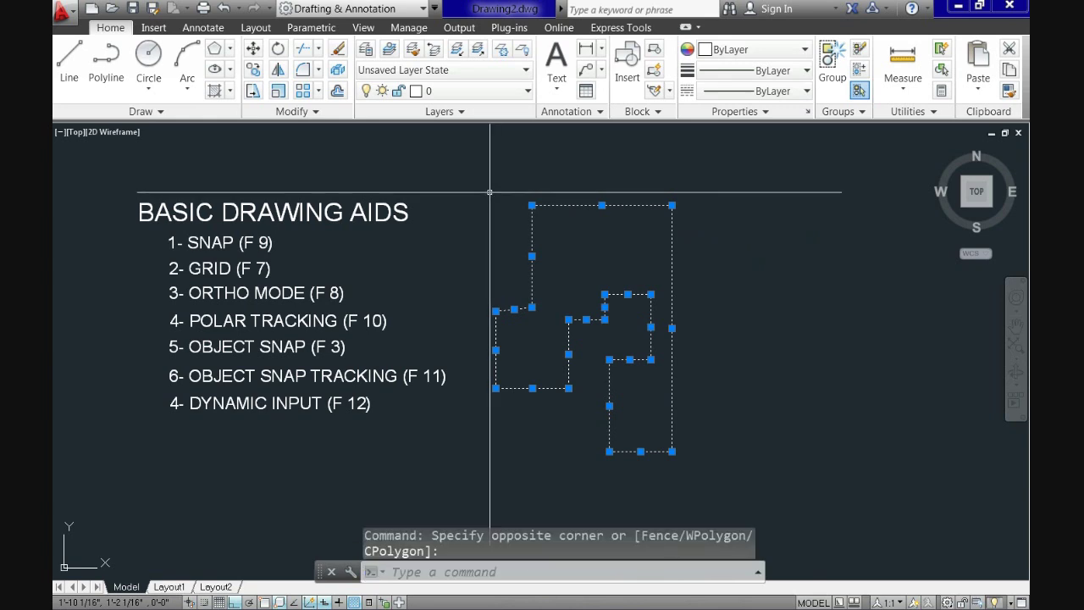
{"action": "key", "text": "Delete"}
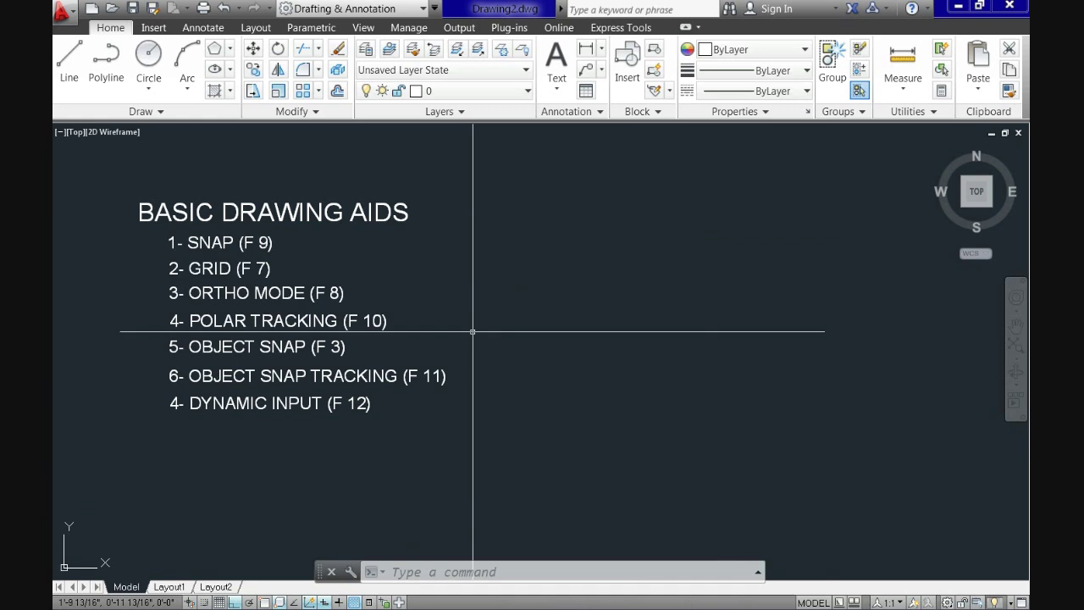
- Draw a single inclined line rising to the right beside the drawing aids list, with Polar Tracking turned on
{"action": "scroll", "coordinate": [472, 331], "scroll_direction": "up", "scroll_amount": 2}
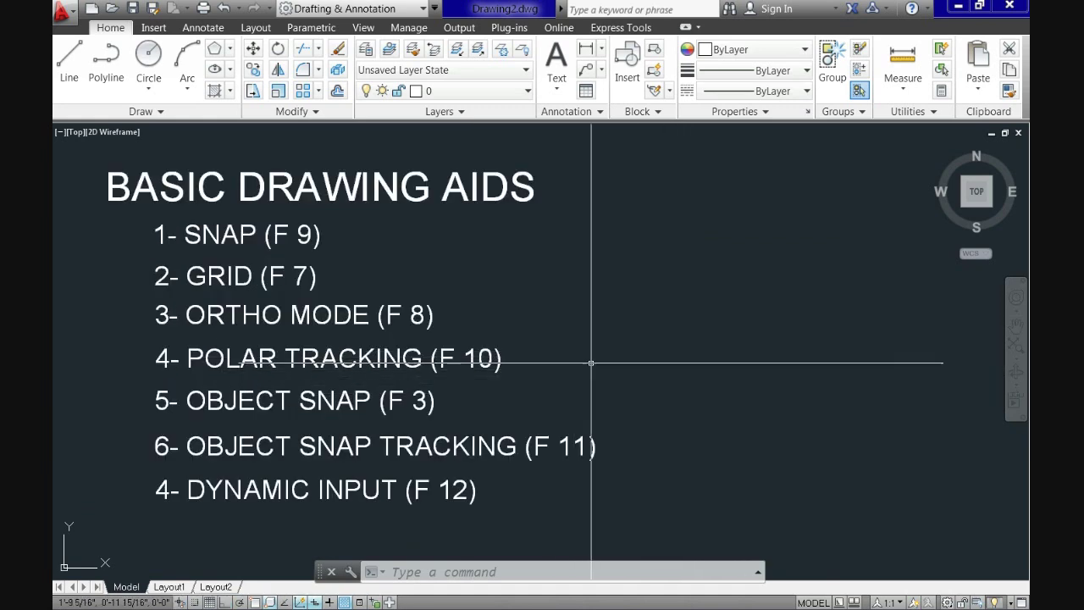
{"action": "scroll", "coordinate": [411, 362], "scroll_direction": "down", "scroll_amount": 2}
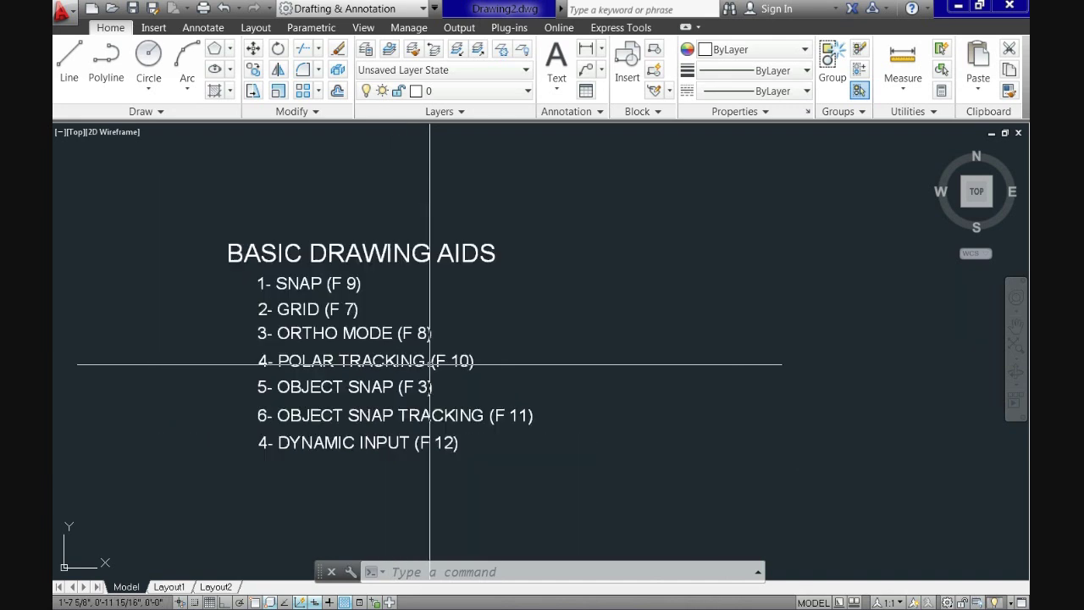
{"action": "middle_click_drag", "start_coordinate": [568, 358], "coordinate": [402, 364]}
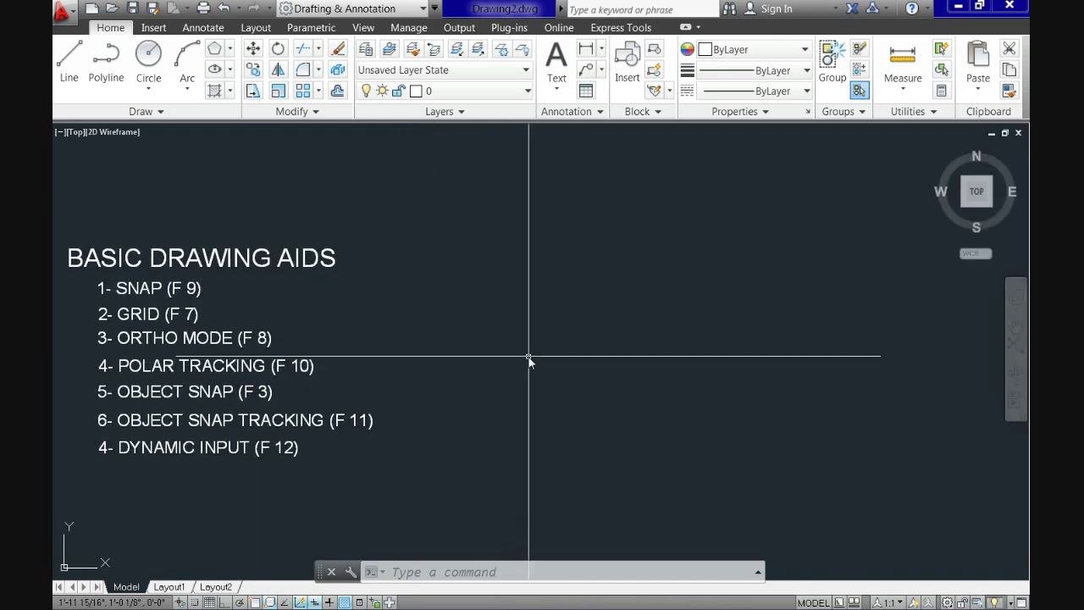
{"action": "key", "text": "Return"}
{"action": "left_click", "coordinate": [538, 378]}
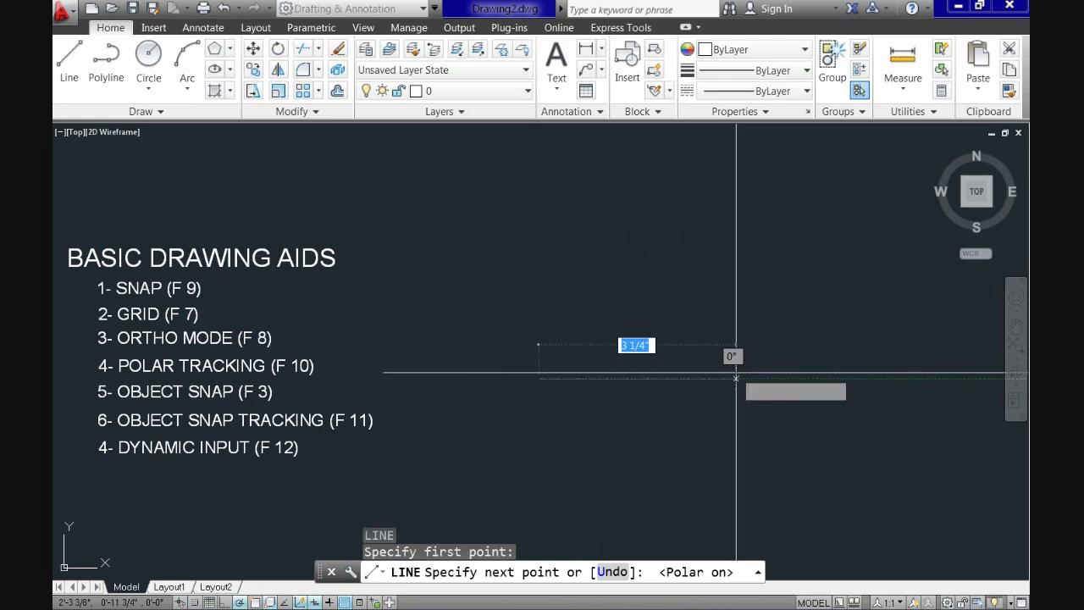
{"action": "left_click", "coordinate": [705, 294]}
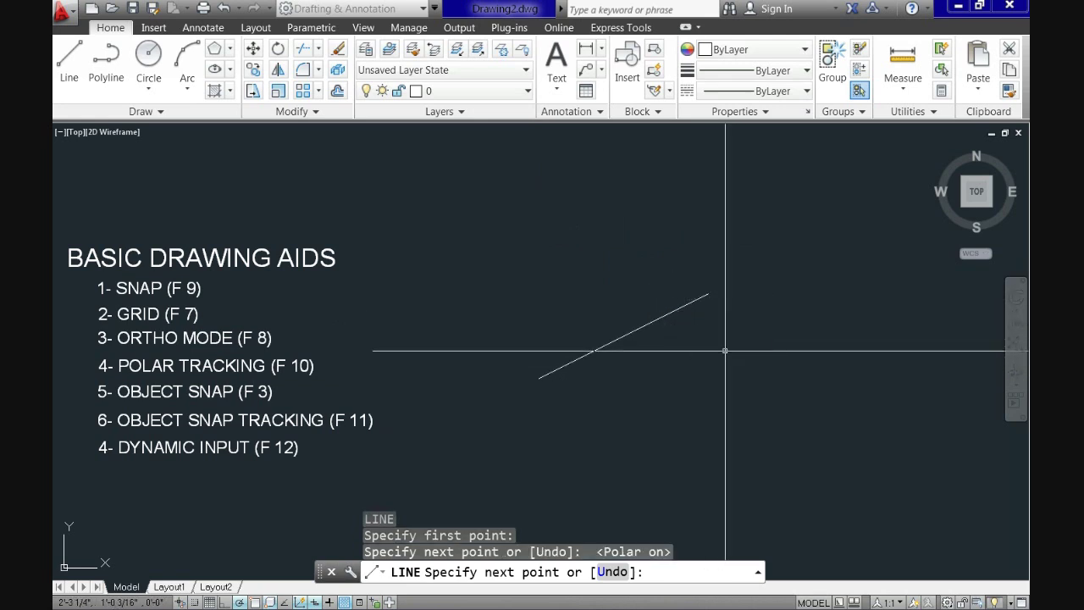
{"action": "key", "text": "Return"}
- Erase the inclined line beside the drawing aids list
{"action": "left_click", "coordinate": [725, 349]}
{"action": "left_click", "coordinate": [611, 295]}
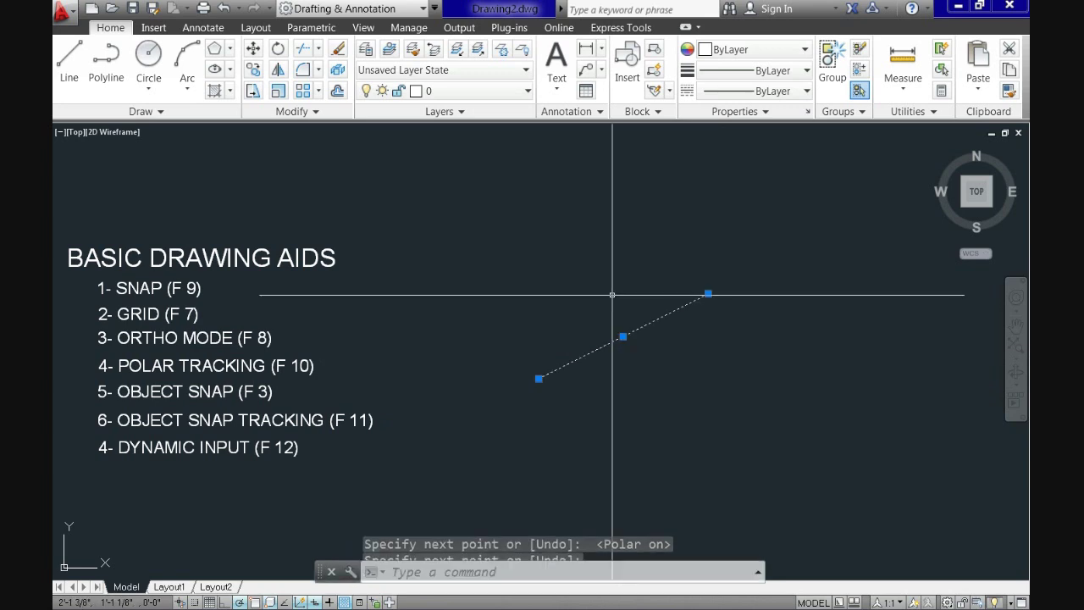
{"action": "key", "text": "Delete"}
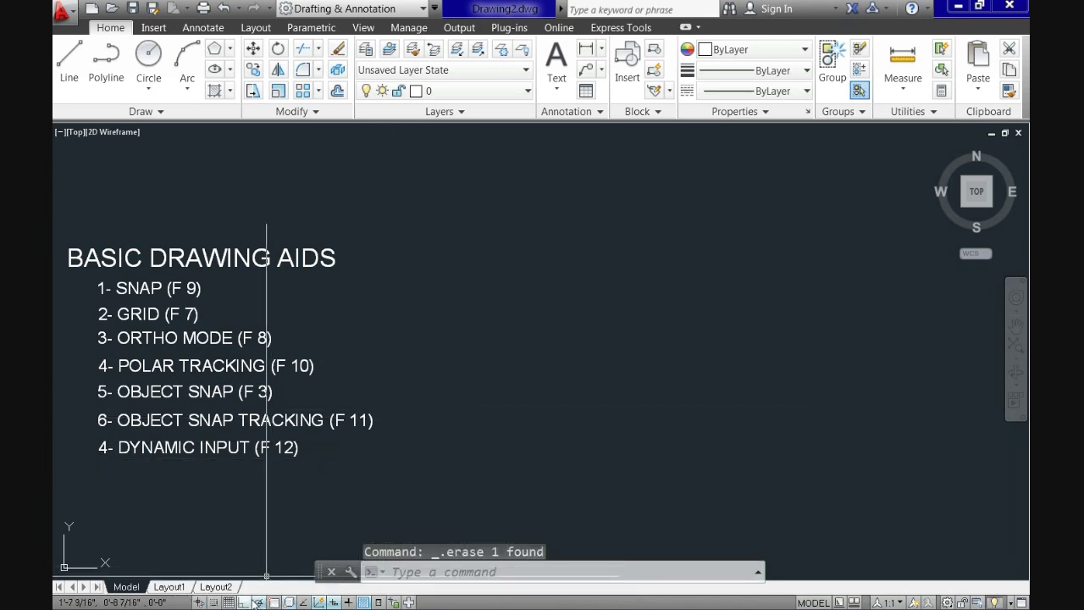
- Set the polar tracking increment angle to 45 degrees in the drafting settings
{"action": "right_click", "coordinate": [261, 601]}
{"action": "left_click", "coordinate": [304, 573]}
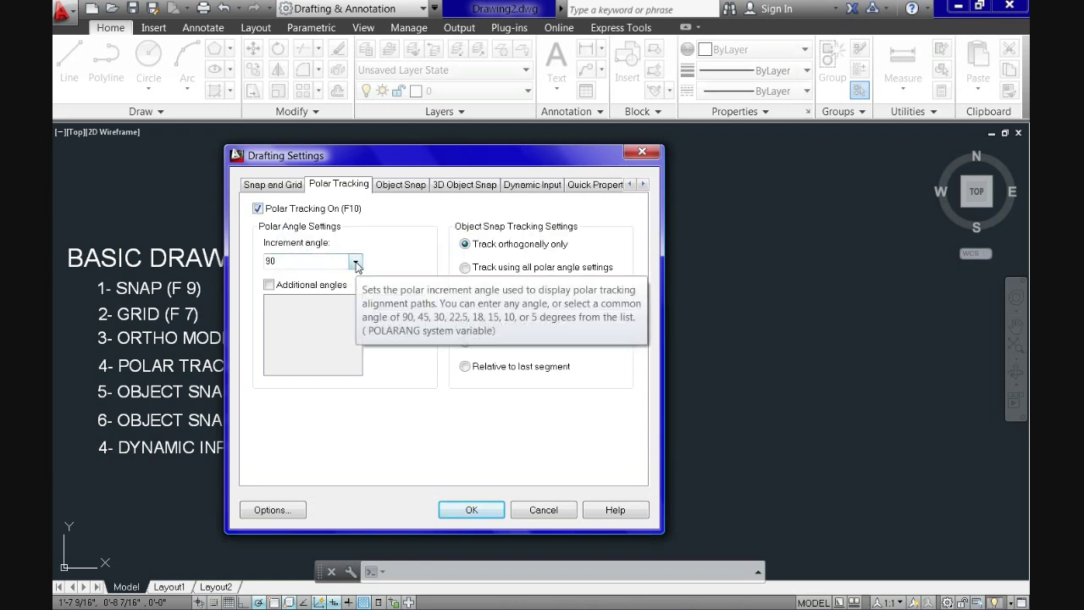
{"action": "left_click", "coordinate": [356, 262]}
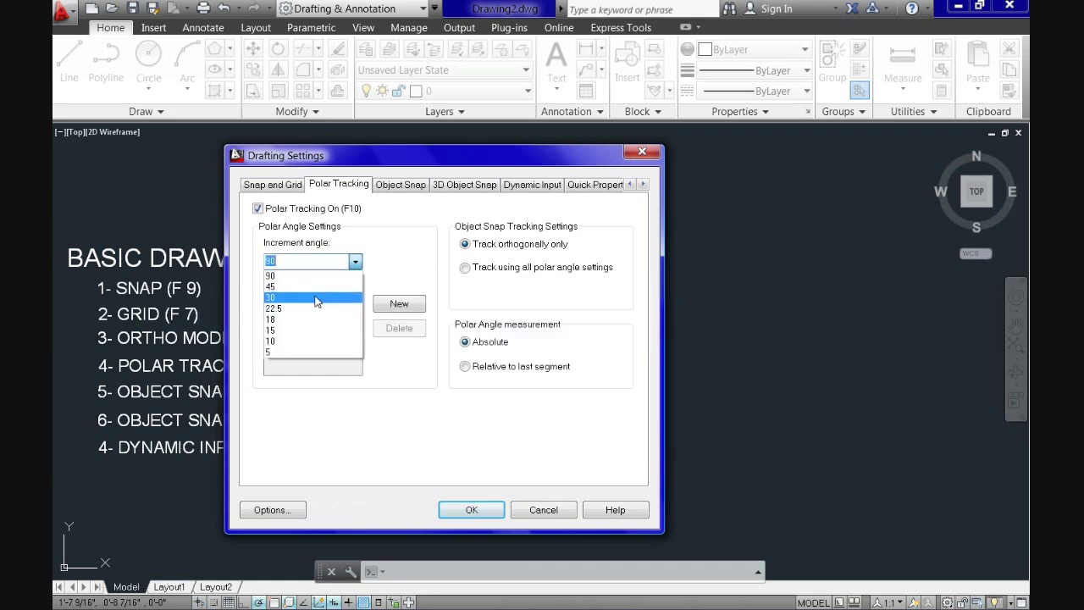
{"action": "left_click", "coordinate": [288, 287]}
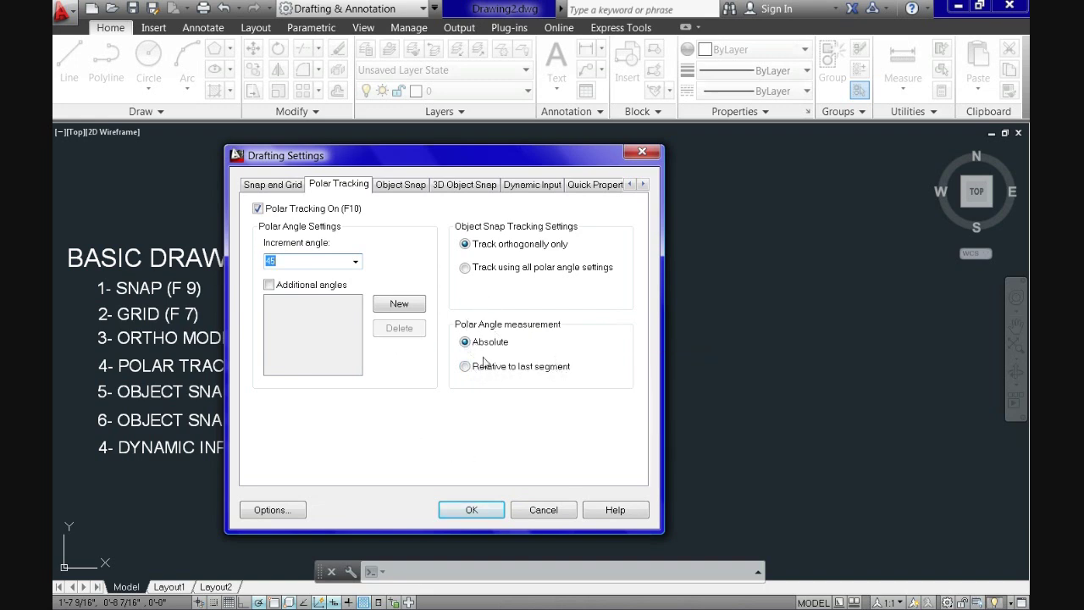
{"action": "left_click", "coordinate": [455, 509]}
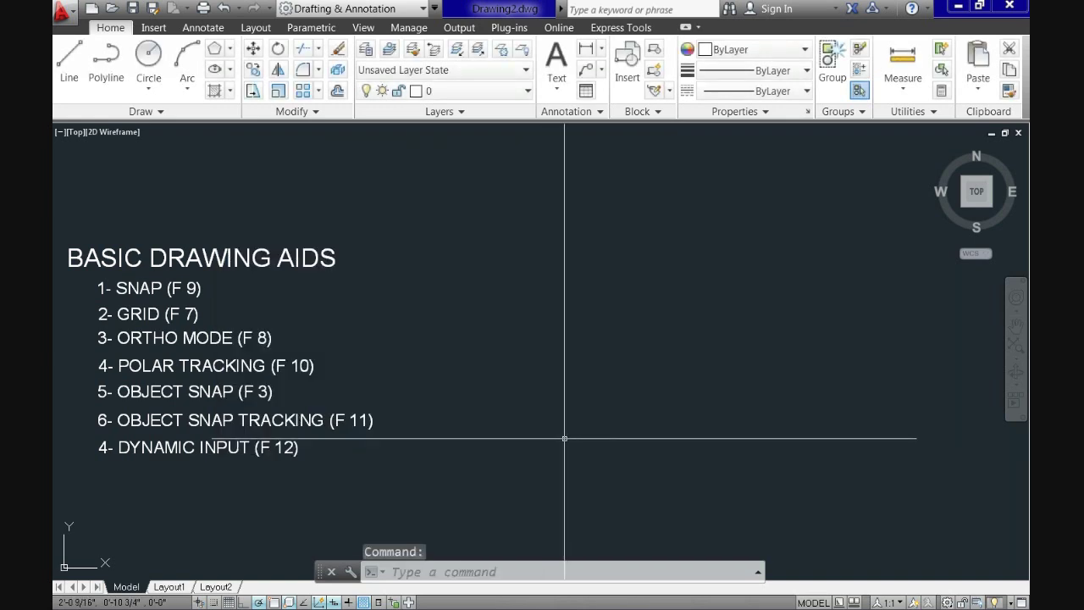
- Draw a line about 3 1/16" long at 45° using polar tracking, followed by a segment going straight down
{"action": "type", "text": "L"}
{"action": "key", "text": "Return"}
{"action": "left_click", "coordinate": [551, 414]}
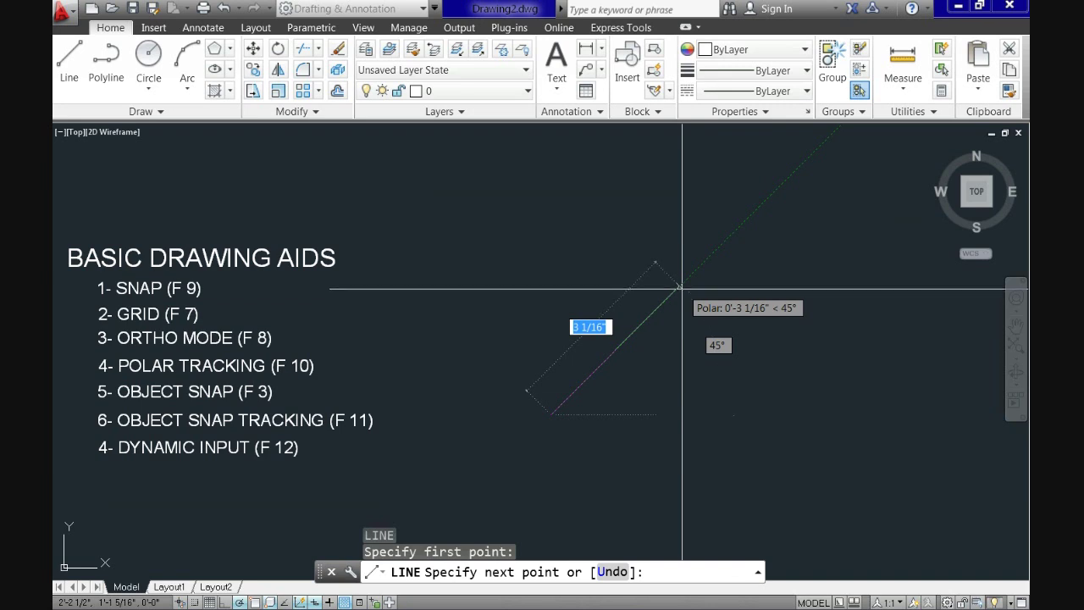
{"action": "left_click", "coordinate": [682, 280]}
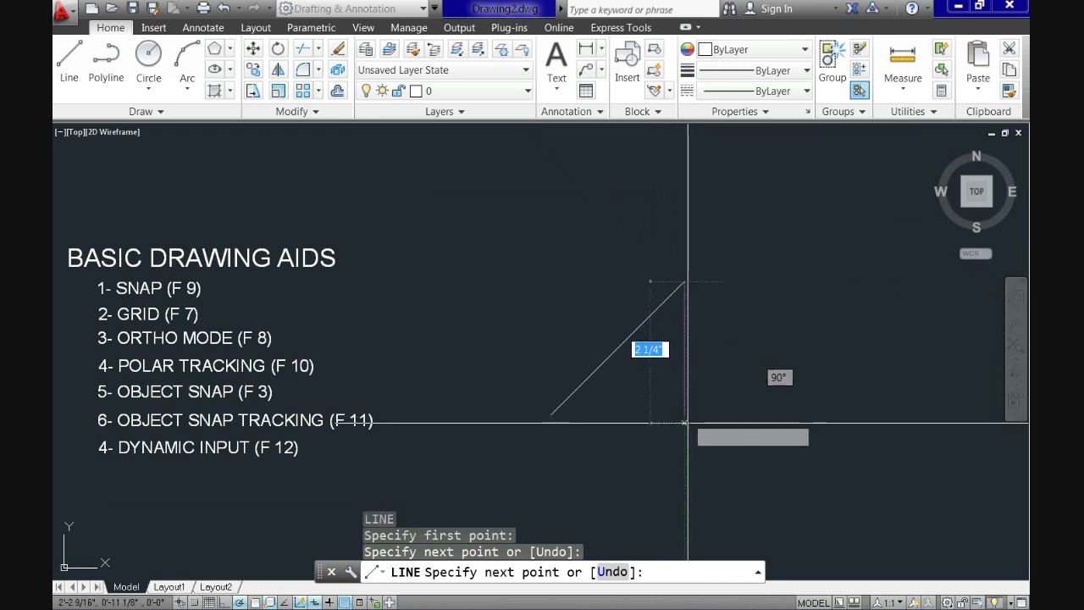
{"action": "left_click", "coordinate": [684, 468]}
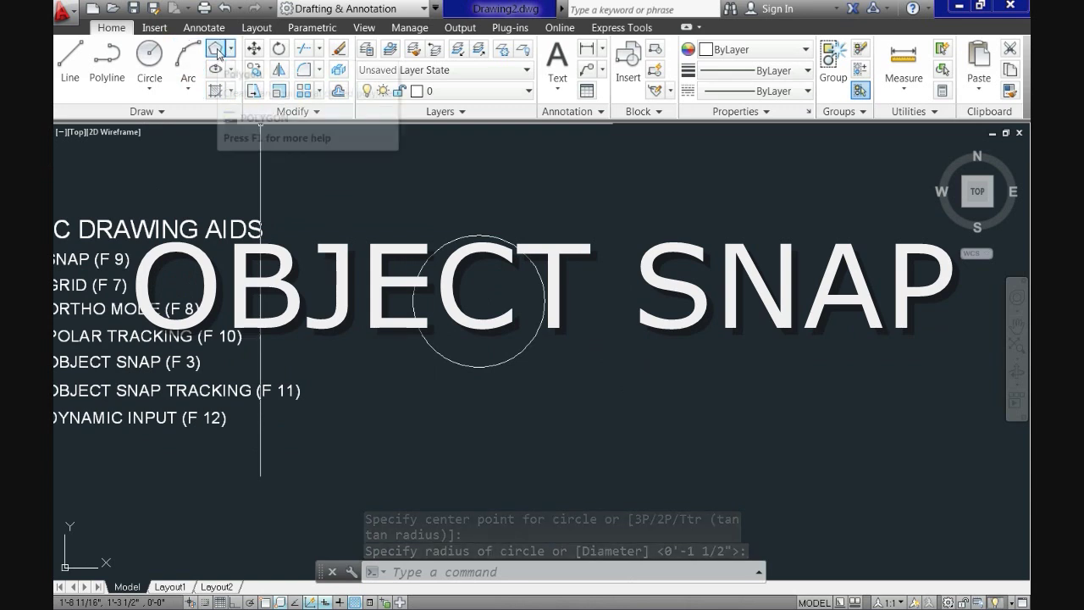
- Draw a six-sided polygon, circumscribed about a circle, to the right of the existing circle
{"action": "left_click", "coordinate": [217, 54]}
{"action": "key", "text": "Return"}
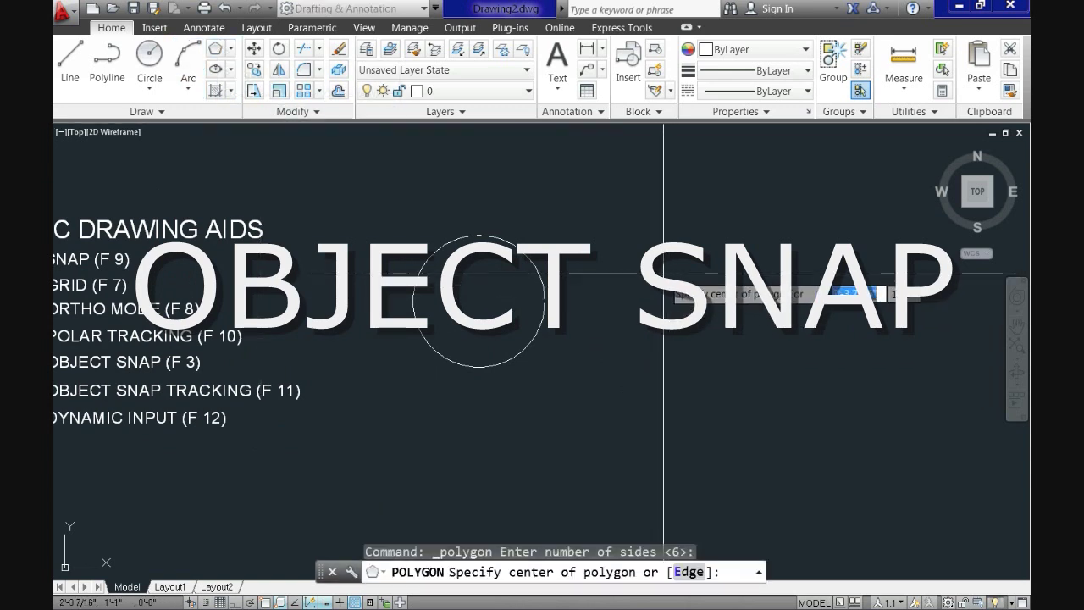
{"action": "left_click", "coordinate": [666, 272]}
{"action": "key", "text": "Down"}
{"action": "left_click", "coordinate": [697, 333]}
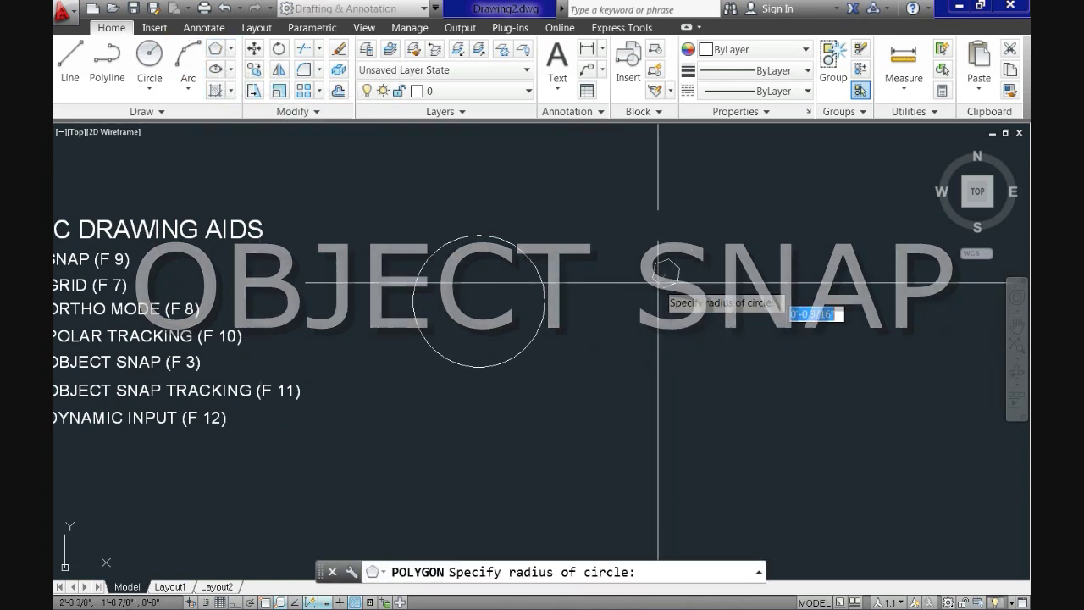
{"action": "left_click", "coordinate": [694, 333]}
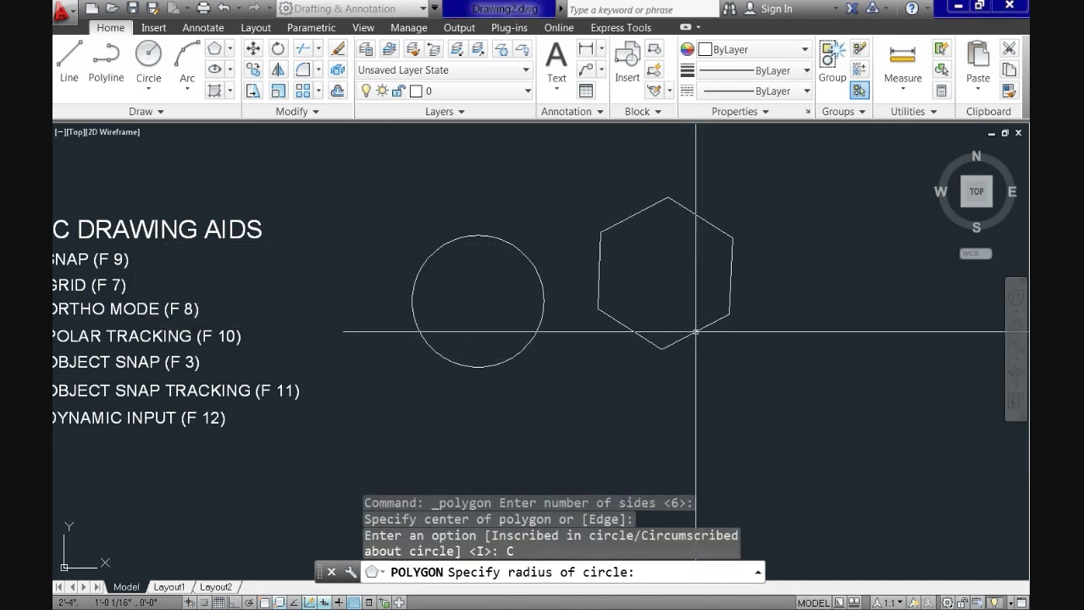
- Draw a single line sloping down to the right, below the circle and the hexagon
{"action": "middle_click_drag", "start_coordinate": [678, 383], "coordinate": [580, 368]}
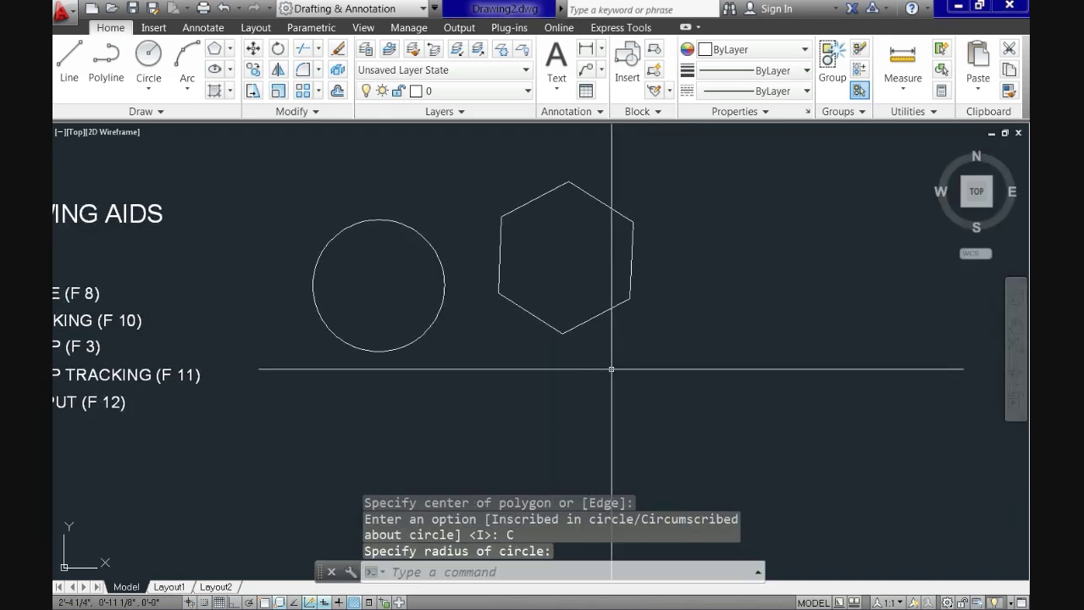
{"action": "left_click", "coordinate": [71, 61]}
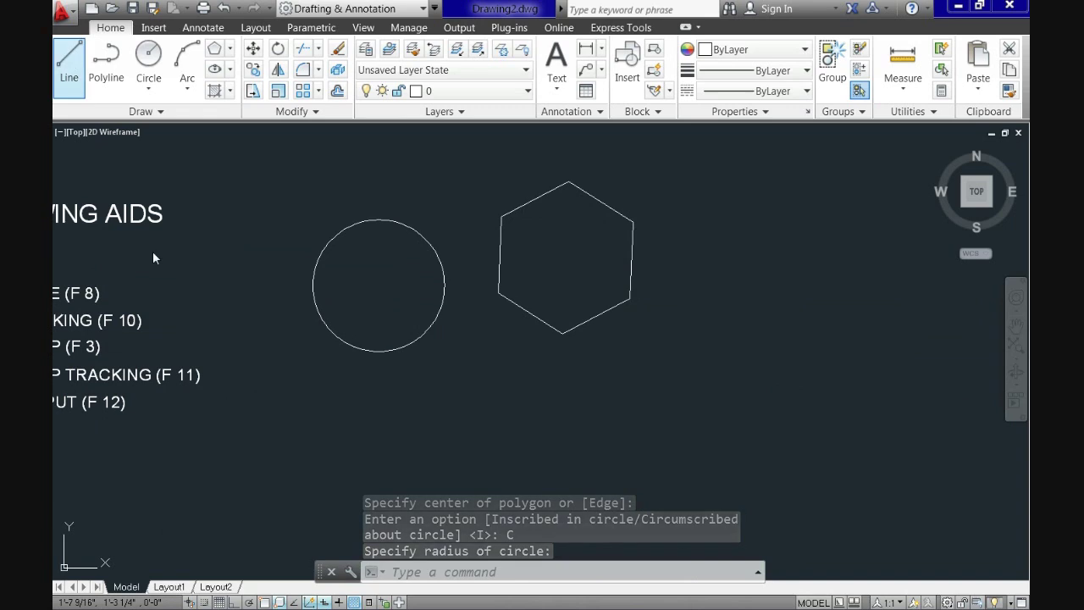
{"action": "left_click", "coordinate": [406, 408]}
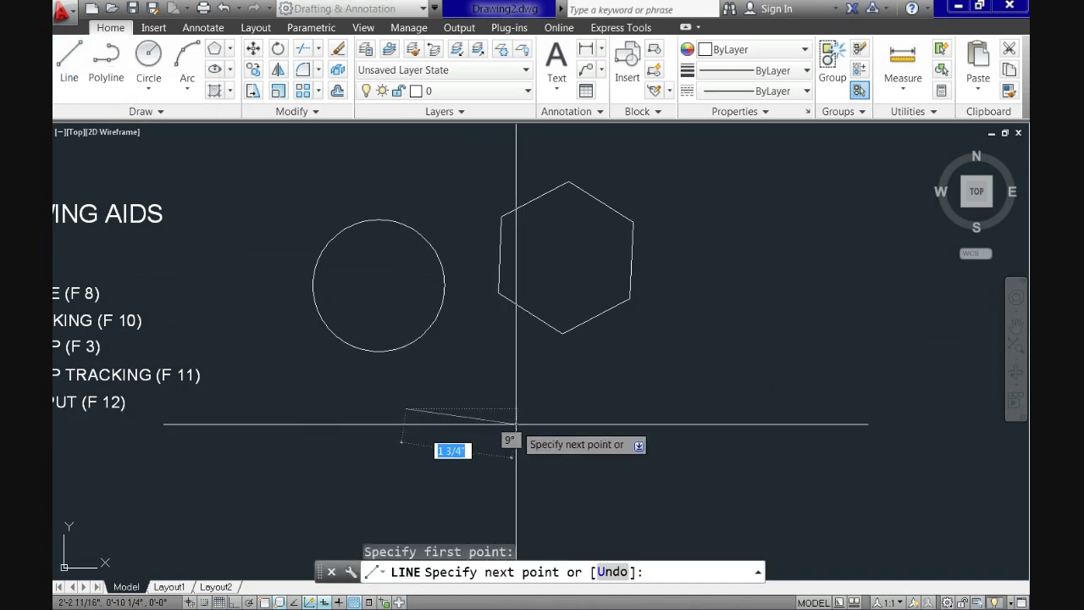
{"action": "left_click", "coordinate": [512, 473]}
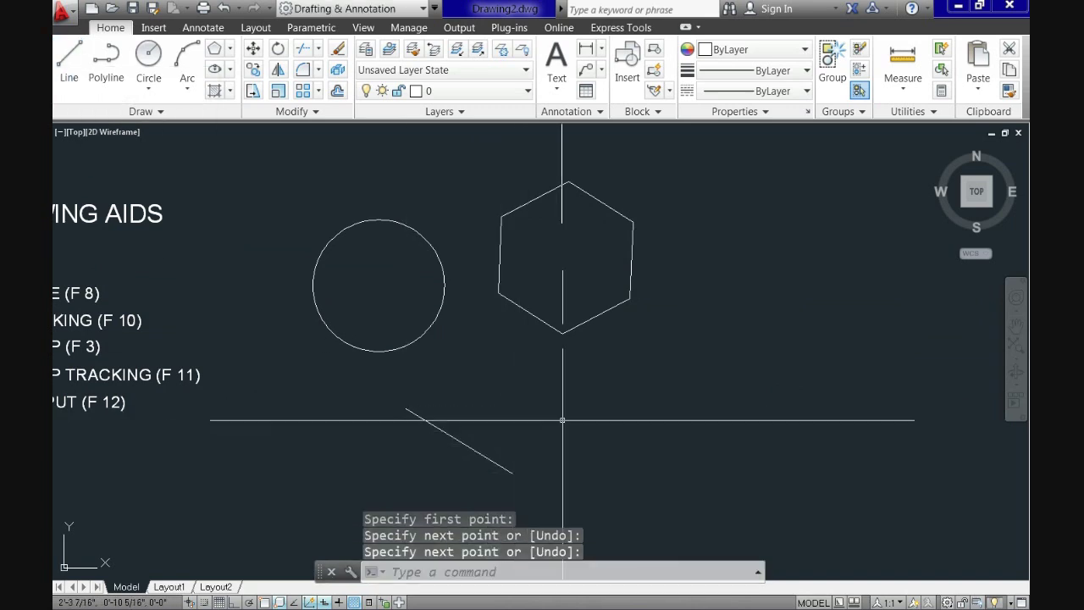
{"action": "key", "text": "Return"}
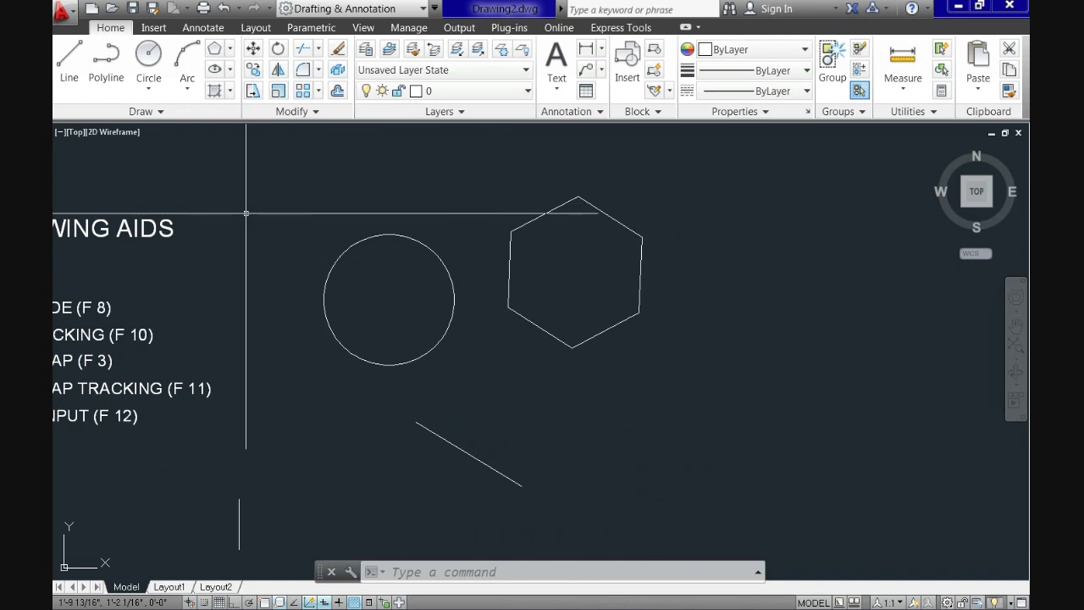
- Turn object snap on and draw a line from the inclined line's upper endpoint, rising to the right
{"action": "left_click", "coordinate": [70, 61]}
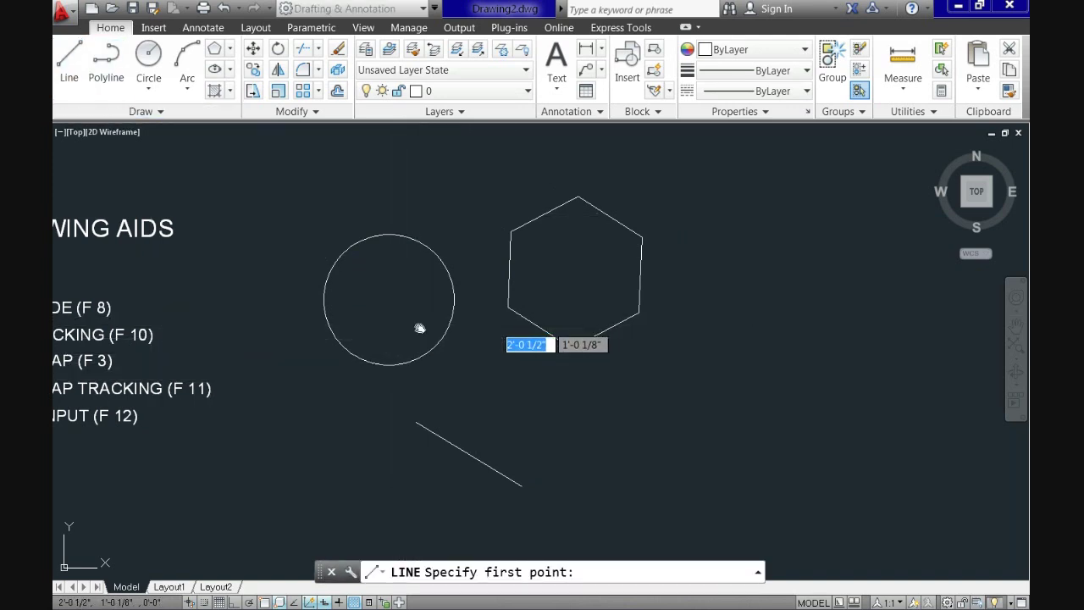
{"action": "mouse_move", "coordinate": [420, 328]}
{"action": "middle_mouse_down"}
{"action": "mouse_move", "coordinate": [541, 305]}
{"action": "mouse_move", "coordinate": [582, 311]}
{"action": "middle_mouse_up"}
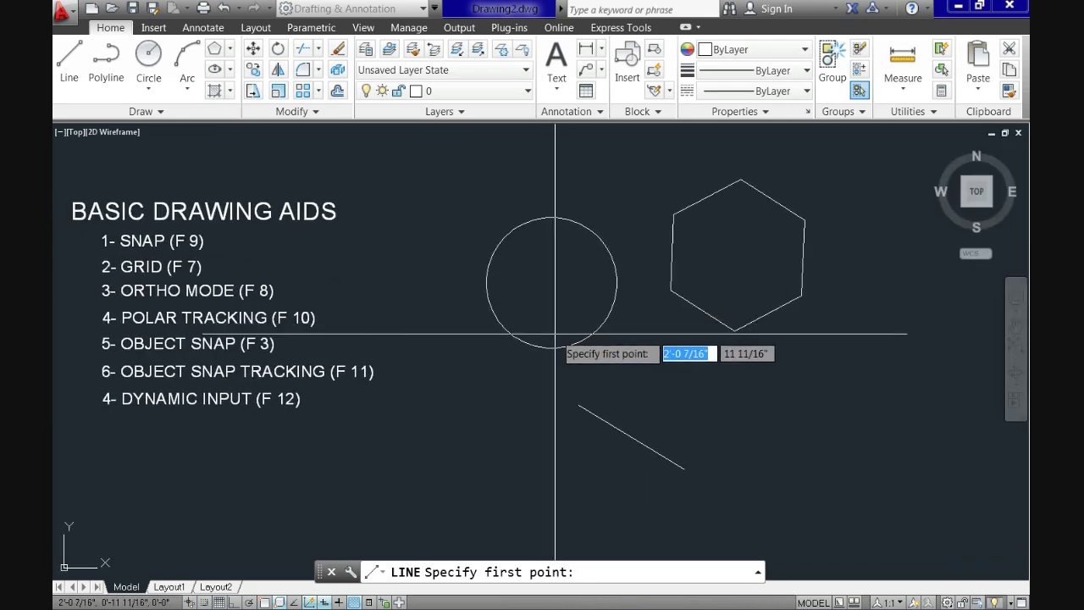
{"action": "key", "text": "F3"}
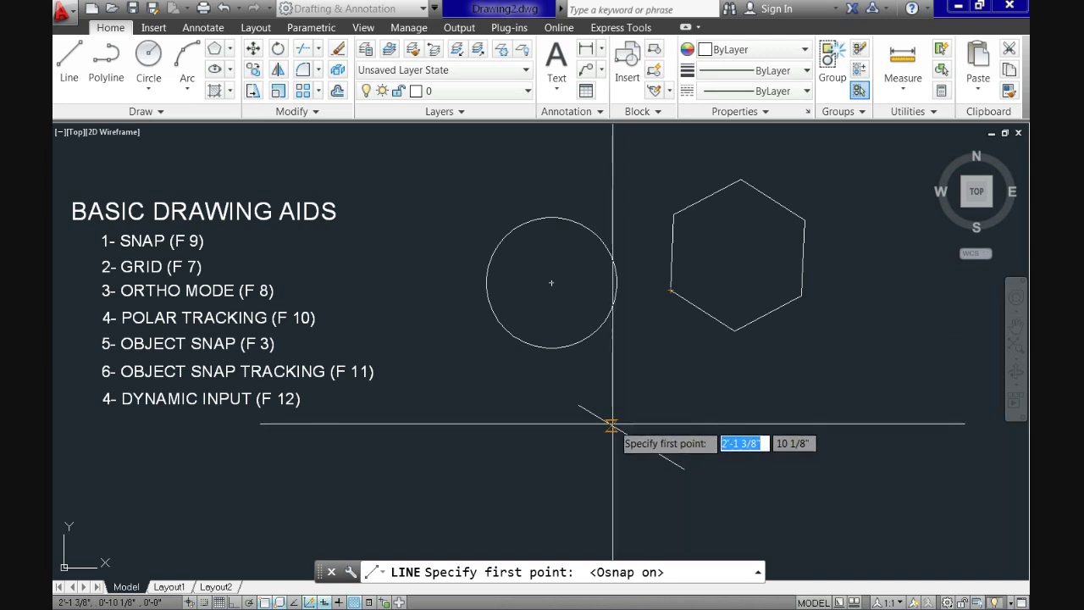
{"action": "left_click", "coordinate": [581, 407]}
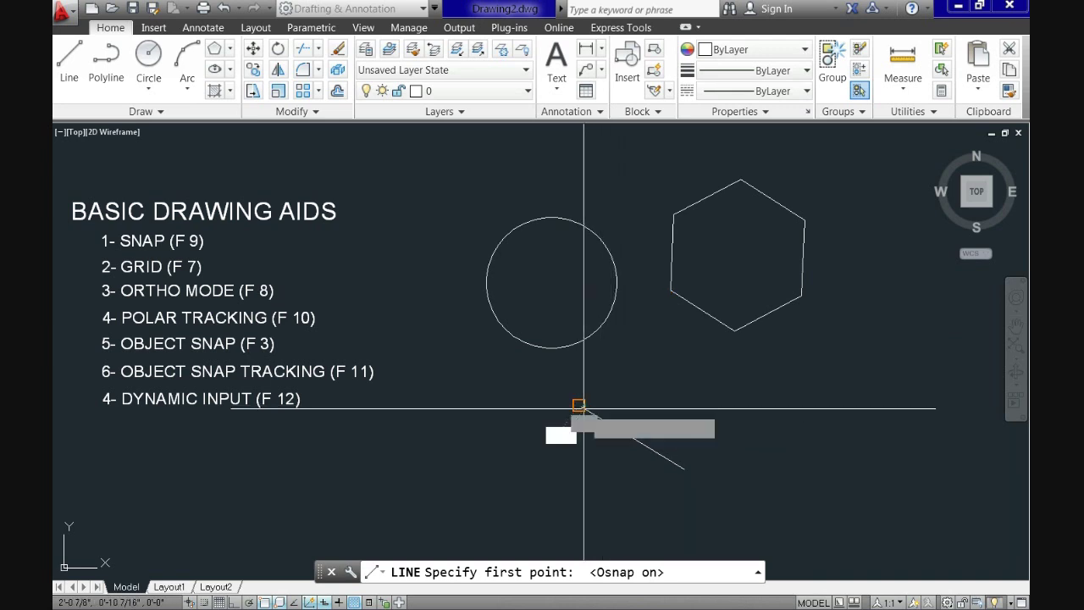
{"action": "left_click", "coordinate": [686, 355]}
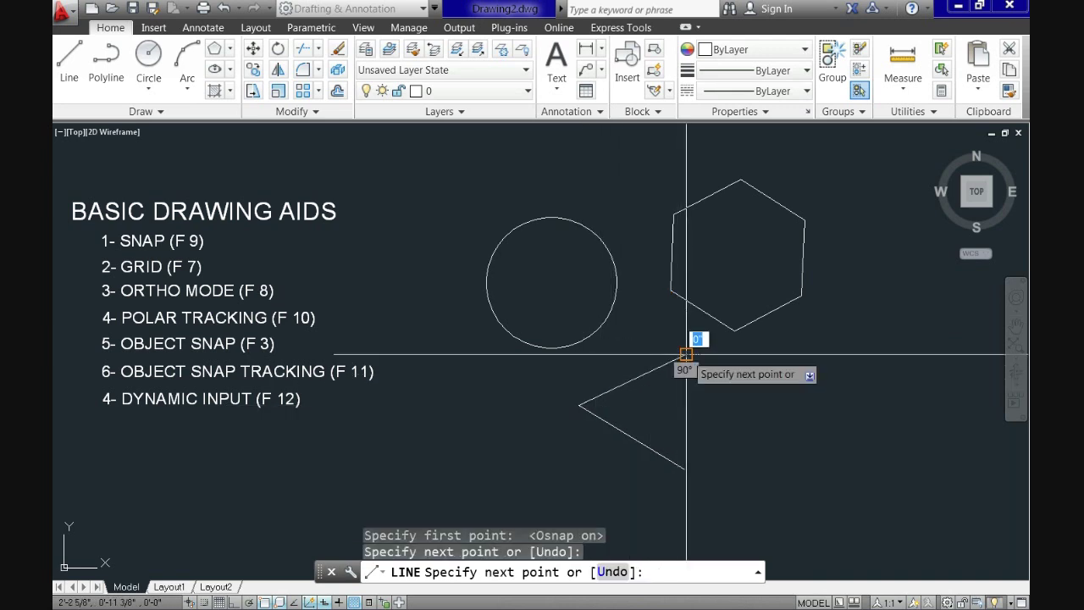
{"action": "key", "text": "Return"}
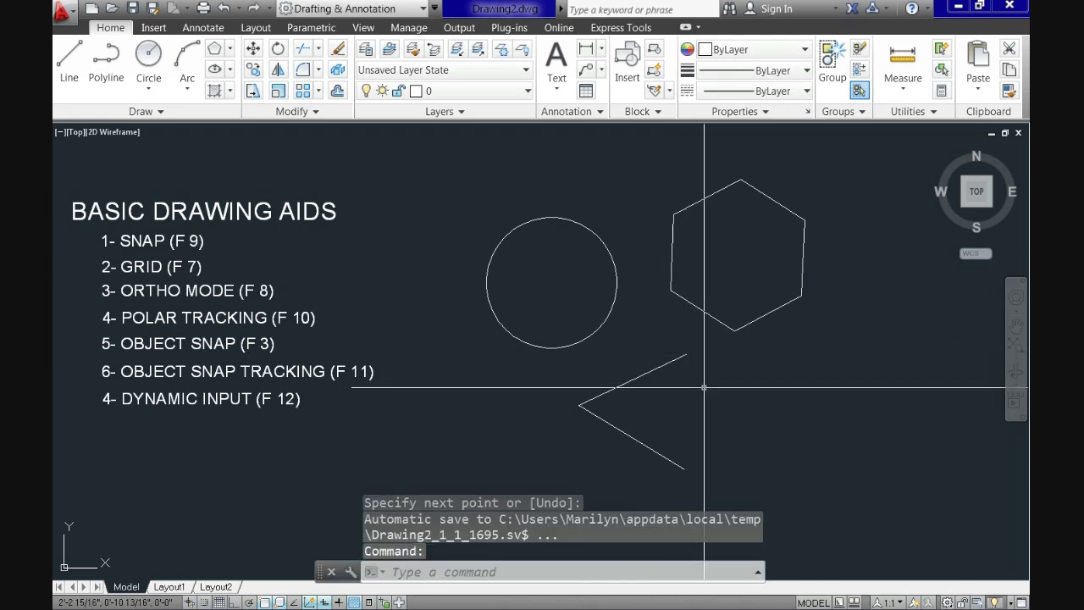
- Turn object snap off and draw a short line rising to the right from near the first inclined line's lower end
{"action": "key", "text": "Return"}
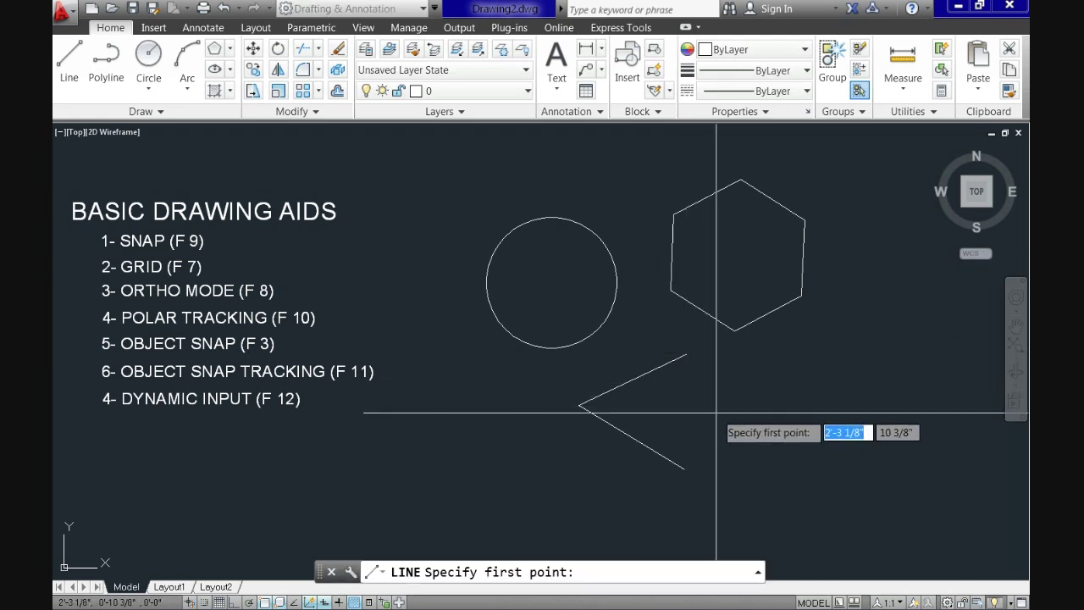
{"action": "key", "text": "F3"}
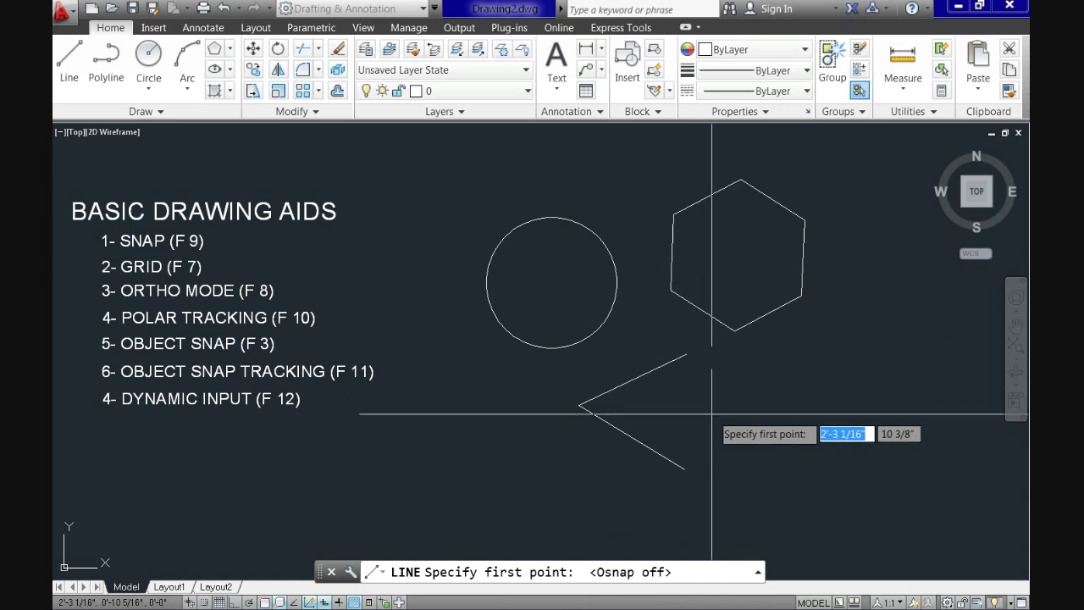
{"action": "left_click", "coordinate": [685, 471]}
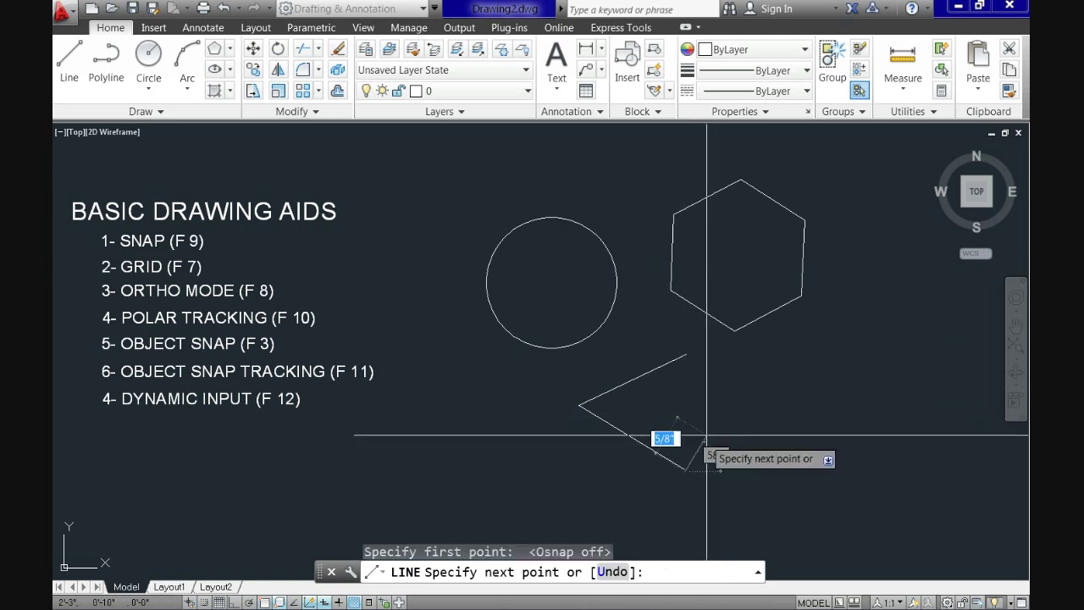
{"action": "left_click", "coordinate": [719, 413]}
{"action": "key", "text": "Return"}
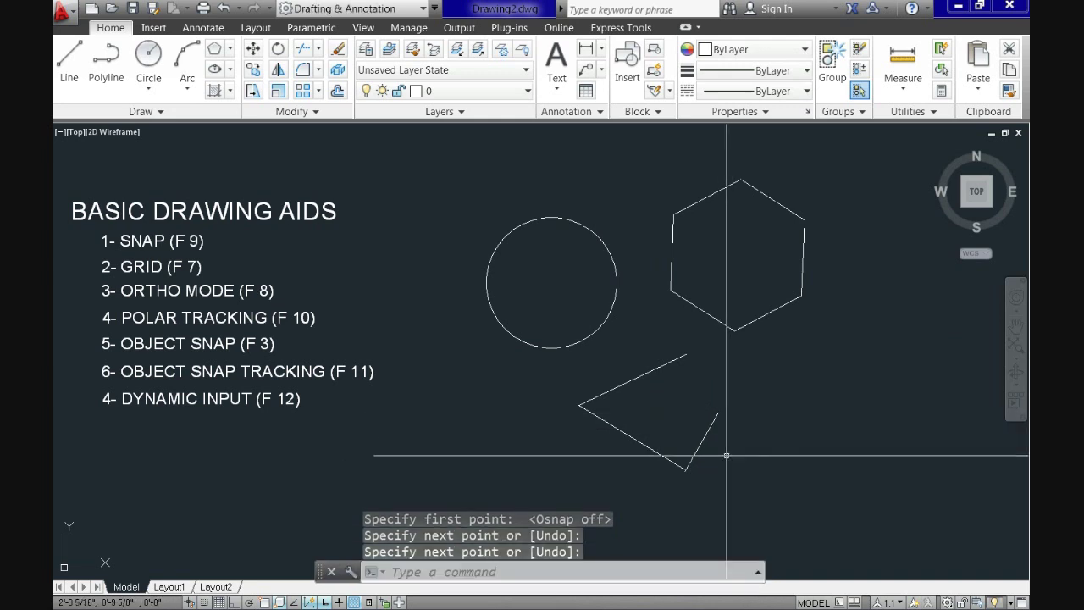
- Inspect the corner where the short line starts near the inclined line's lower end, and erase the short line
{"action": "scroll", "coordinate": [694, 471], "scroll_direction": "up", "scroll_amount": 10}
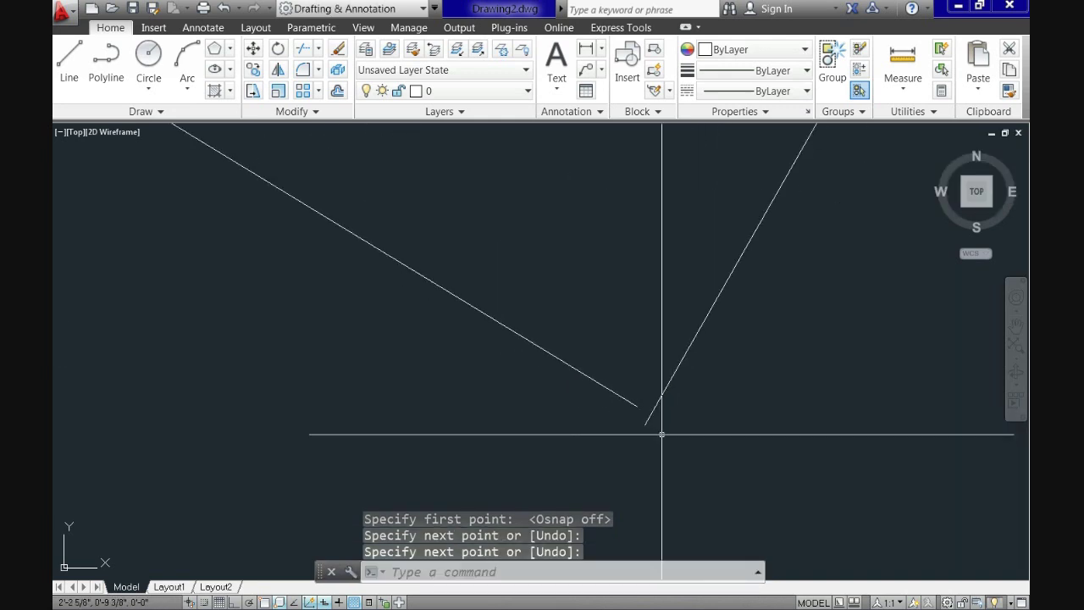
{"action": "middle_click_drag", "start_coordinate": [665, 447], "coordinate": [612, 387]}
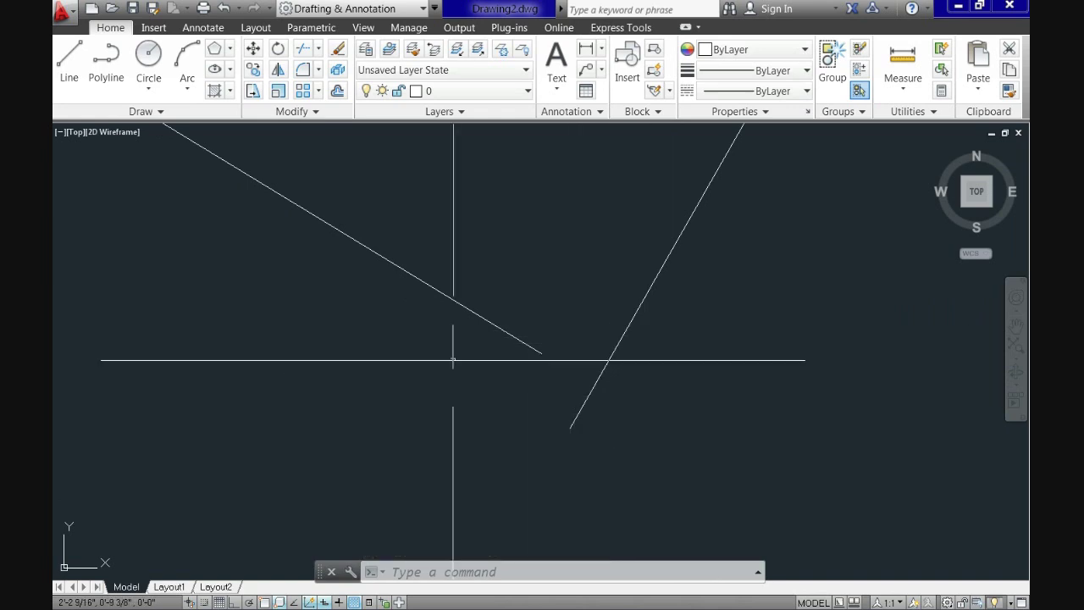
{"action": "scroll", "coordinate": [578, 425], "scroll_direction": "down", "scroll_amount": 6}
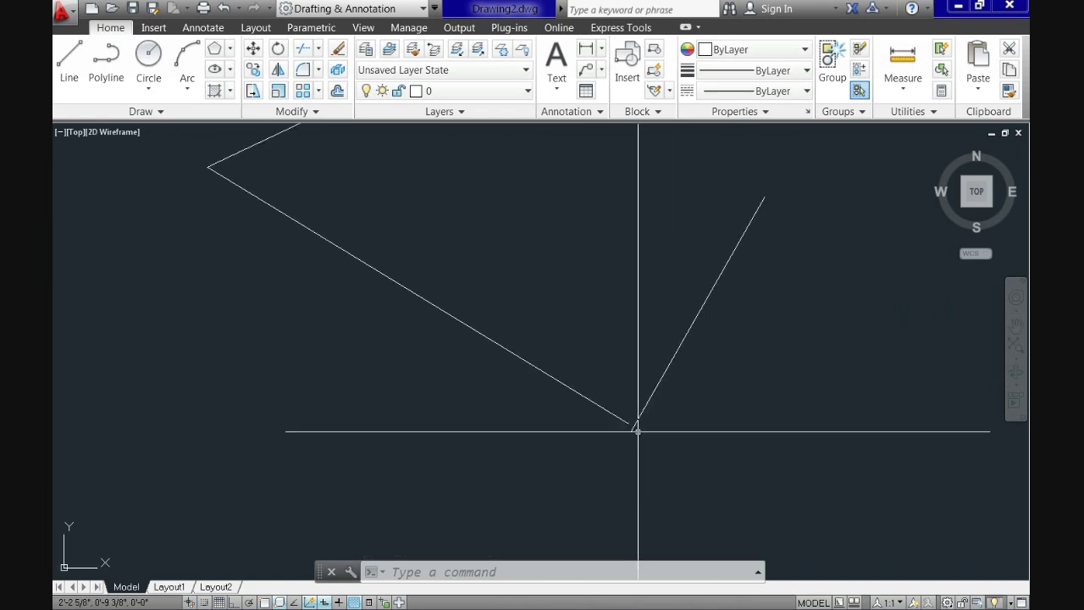
{"action": "left_click", "coordinate": [669, 370]}
{"action": "left_click", "coordinate": [646, 356]}
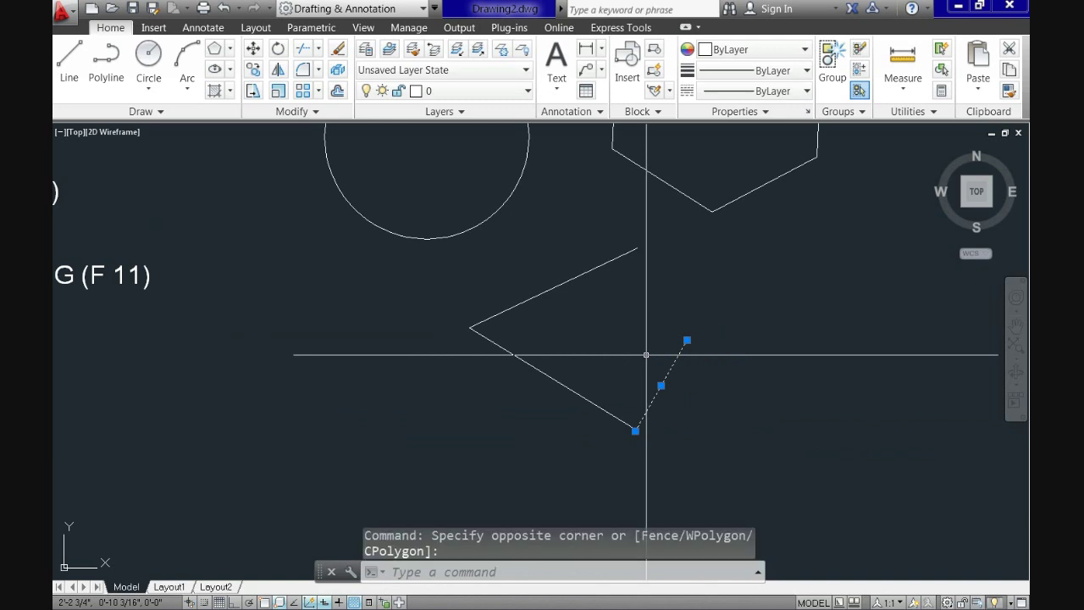
{"action": "key", "text": "Delete"}
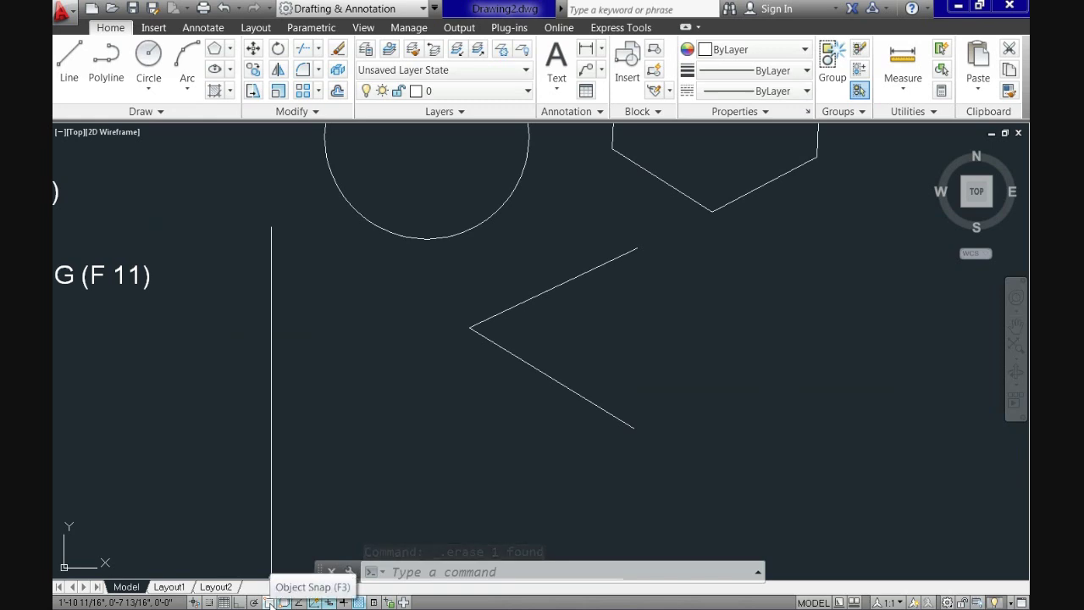
- Disable the Nearest object snap mode in the drafting settings
{"action": "right_click", "coordinate": [268, 602]}
{"action": "left_click", "coordinate": [313, 577]}
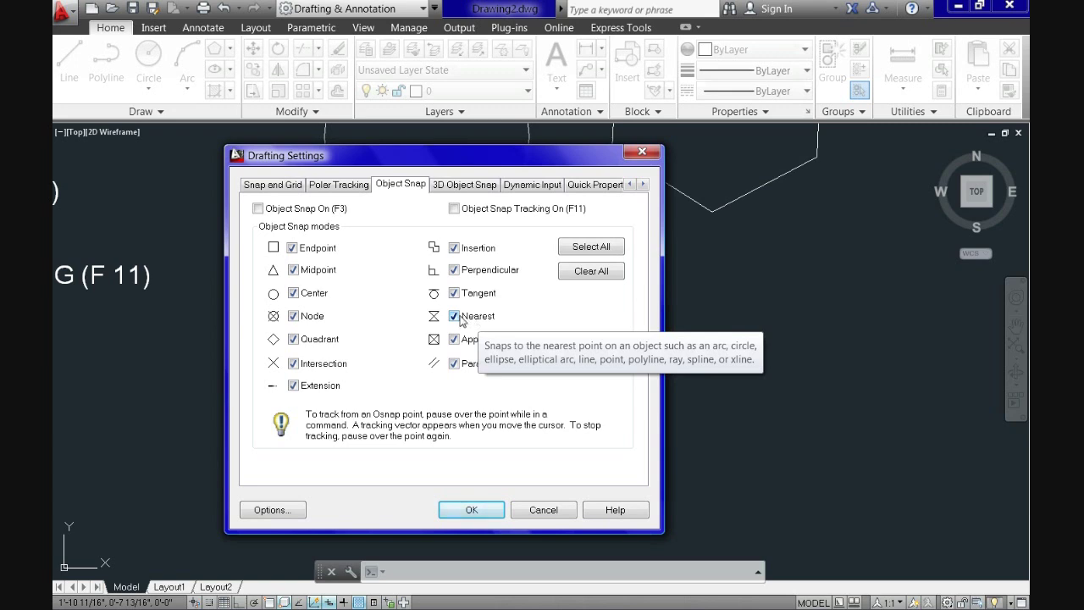
{"action": "left_click", "coordinate": [455, 316]}
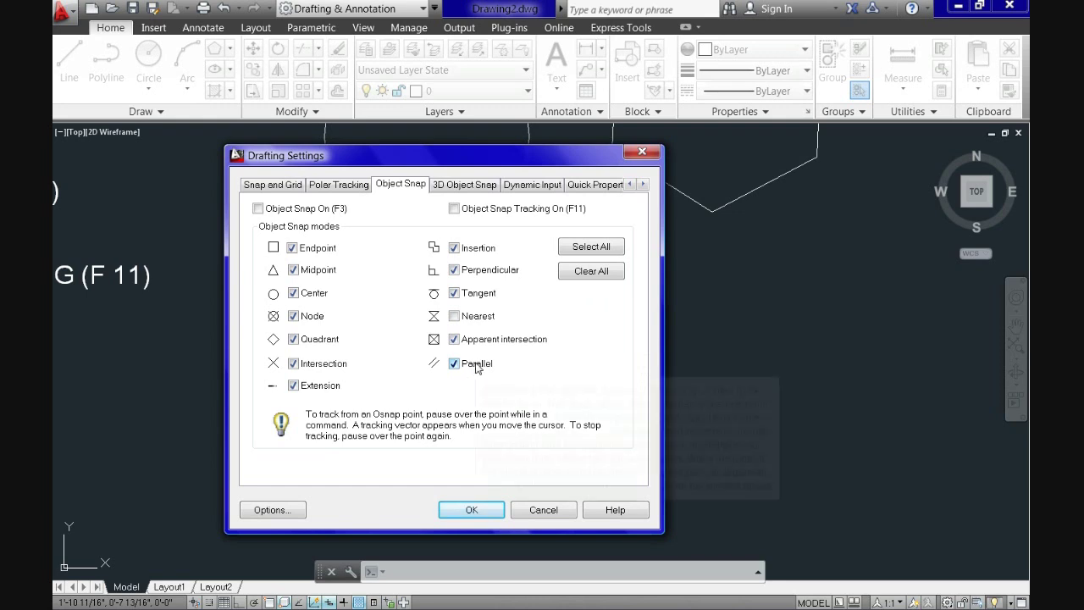
{"action": "left_click", "coordinate": [470, 510]}
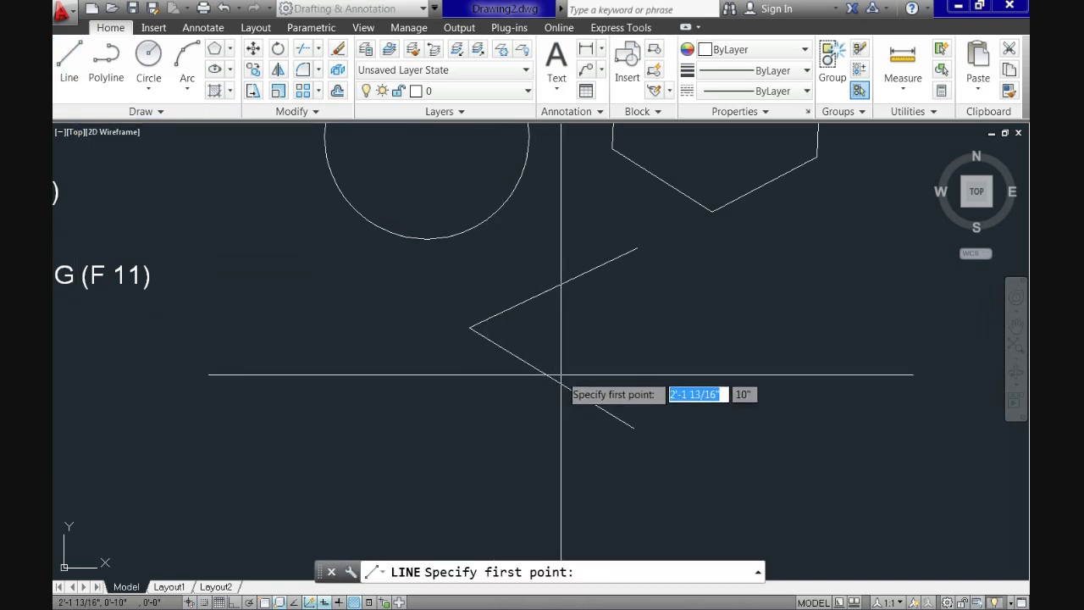
- Turn object snap on and draw a line from the upper inclined line's midpoint, sloping down to the right
{"action": "key", "text": "F3"}
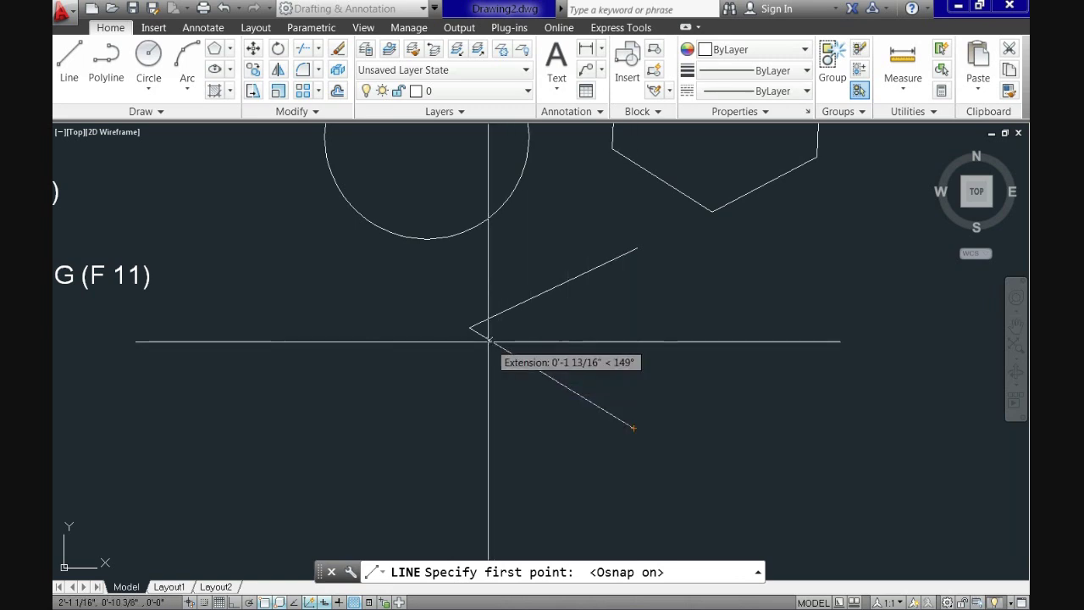
{"action": "left_click", "coordinate": [555, 290]}
{"action": "left_click", "coordinate": [621, 345]}
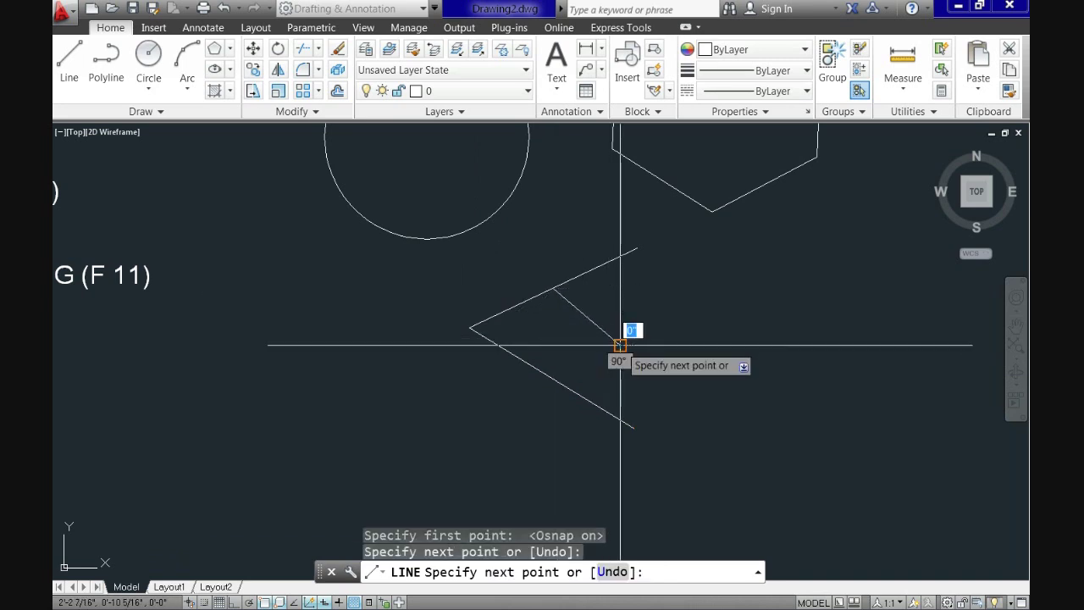
{"action": "key", "text": "Return"}
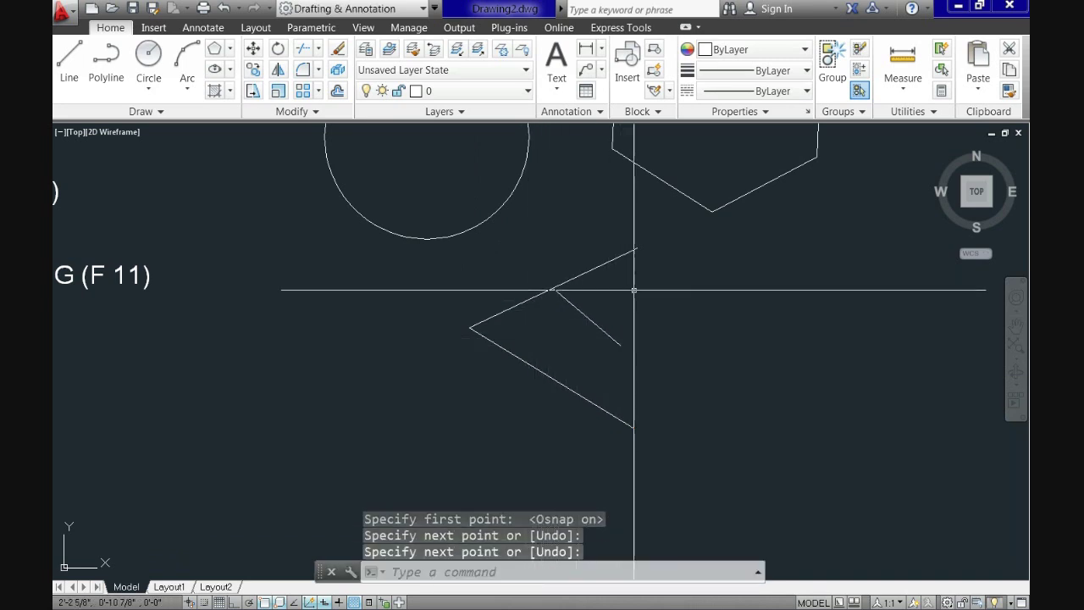
- Draw a short line down to the right from the upper inclined line's right endpoint
{"action": "key", "text": "space"}
{"action": "left_click", "coordinate": [637, 249]}
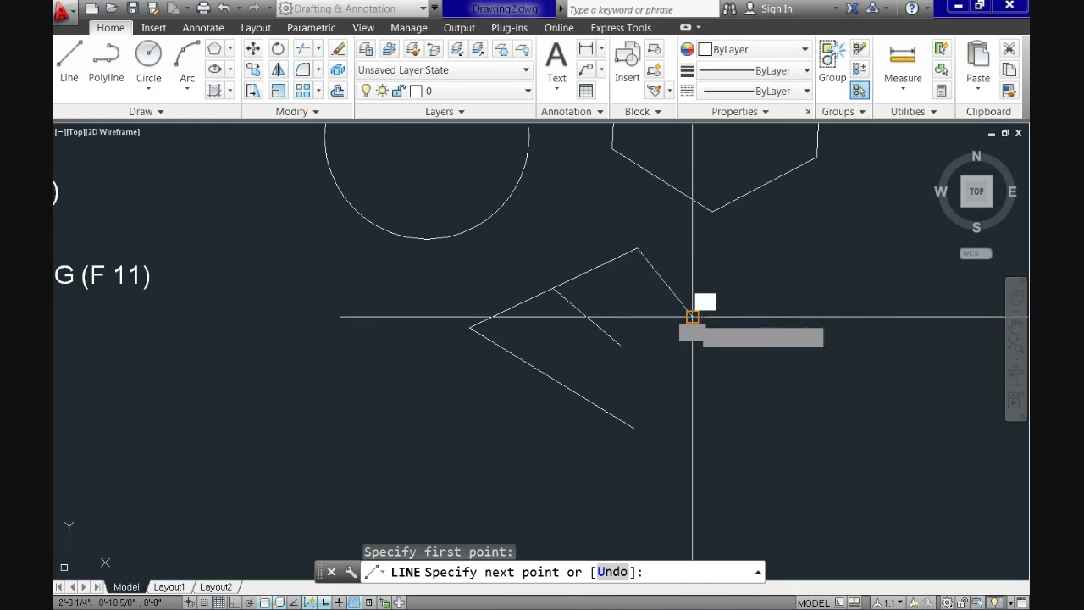
{"action": "left_click", "coordinate": [693, 317]}
{"action": "key", "text": "Return"}
- Draw a line from the circle's center down to the left, ending outside the circle
{"action": "key", "text": "space"}
{"action": "scroll", "coordinate": [760, 351], "scroll_direction": "down", "scroll_amount": 3}
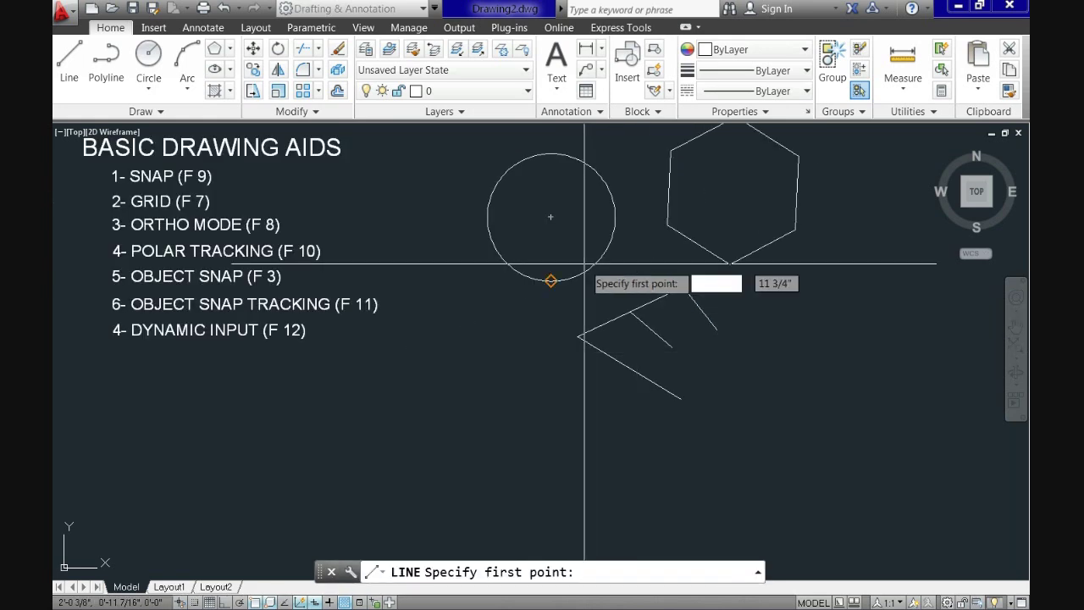
{"action": "left_click", "coordinate": [550, 217]}
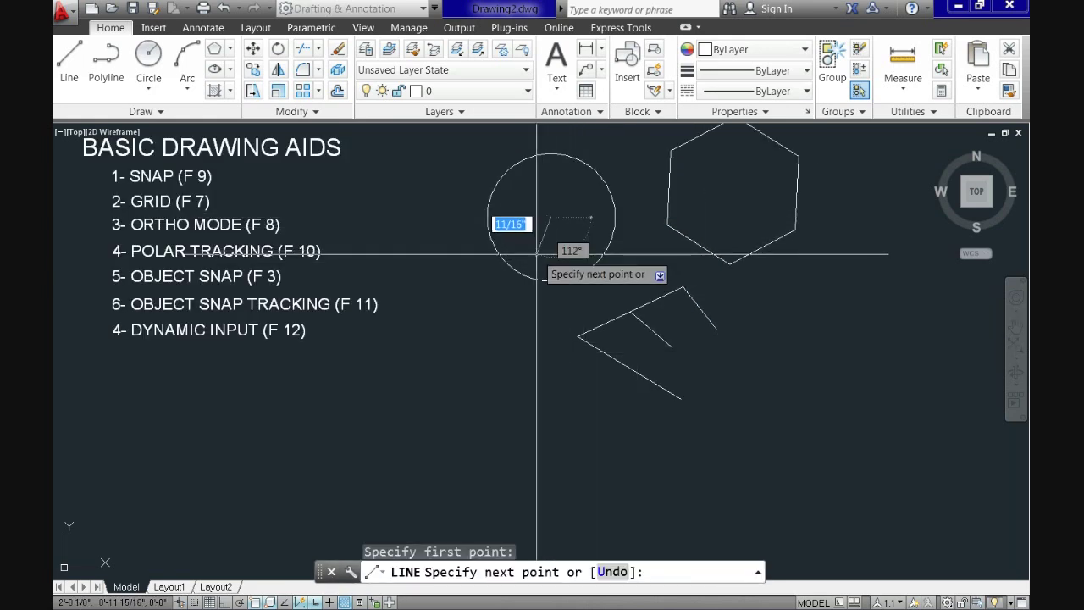
{"action": "left_click", "coordinate": [460, 312]}
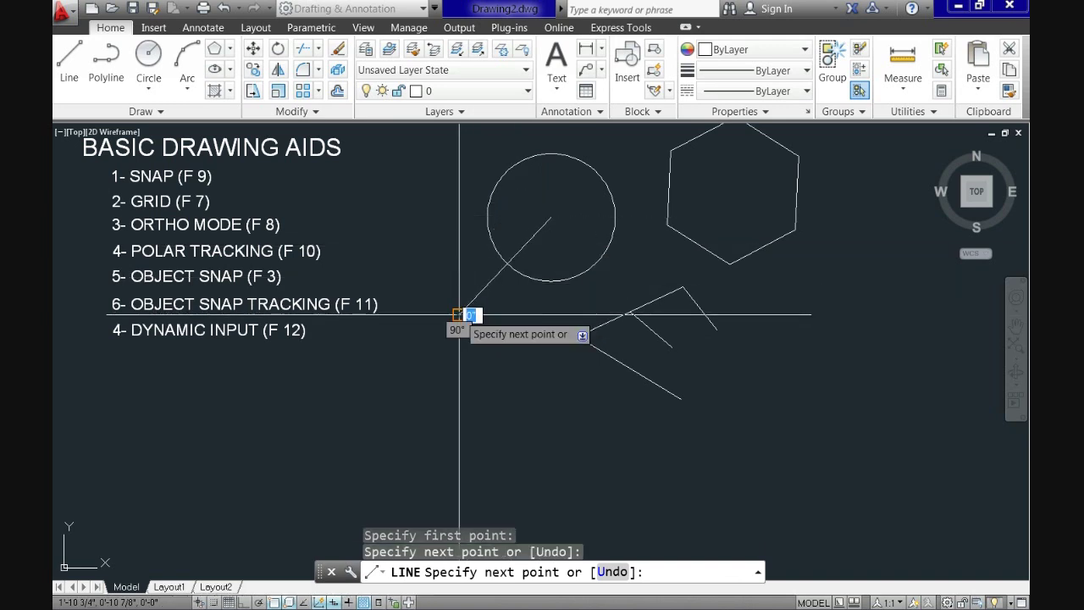
{"action": "key", "text": "Return"}
- Draw a line from the hexagon's bottom vertex, sloping down to the right
{"action": "key", "text": "space"}
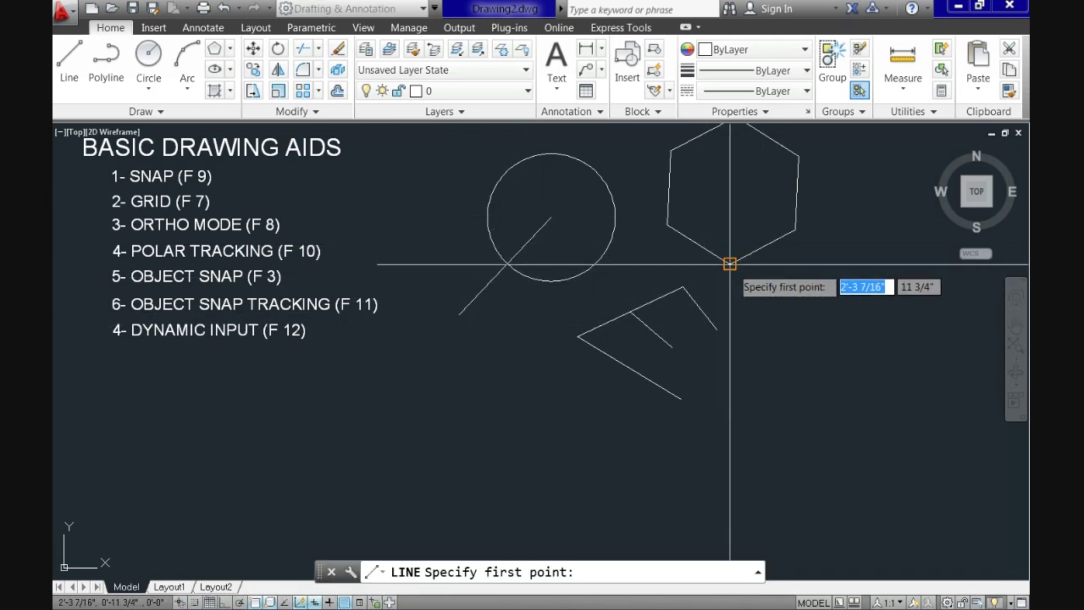
{"action": "left_click", "coordinate": [729, 263]}
{"action": "left_click", "coordinate": [813, 349]}
{"action": "key", "text": "Return"}
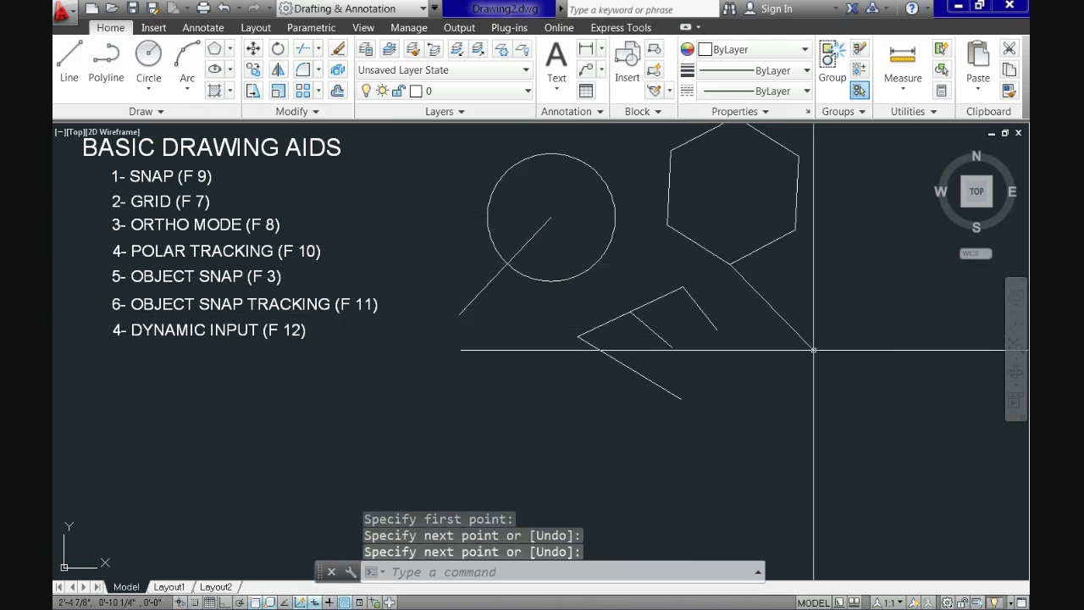
{"action": "middle_click_drag", "start_coordinate": [799, 295], "coordinate": [778, 323]}
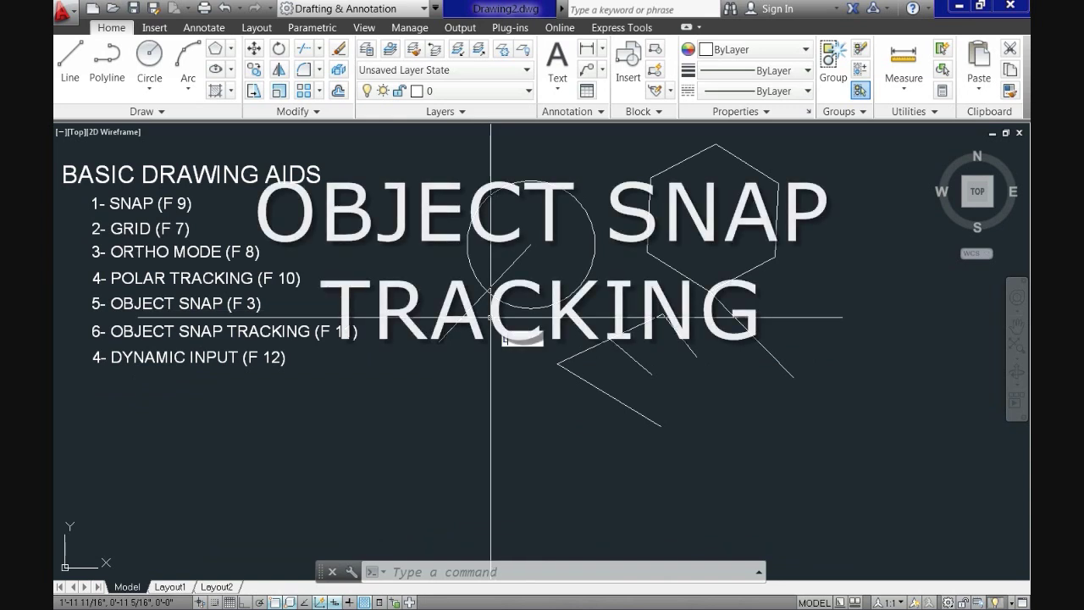
- Try object snap tracking on the endpoints of the slanted line through the circle, switching the tracking on and off during a line command
{"action": "type", "text": "l"}
{"action": "key", "text": "Return"}
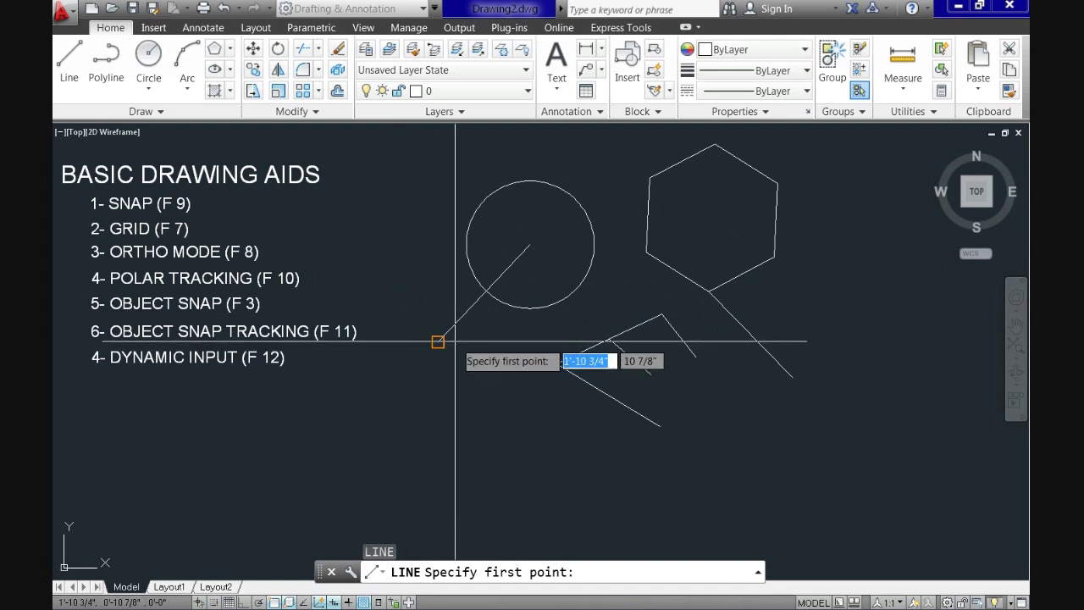
{"action": "scroll", "coordinate": [460, 348], "scroll_direction": "up", "scroll_amount": 2}
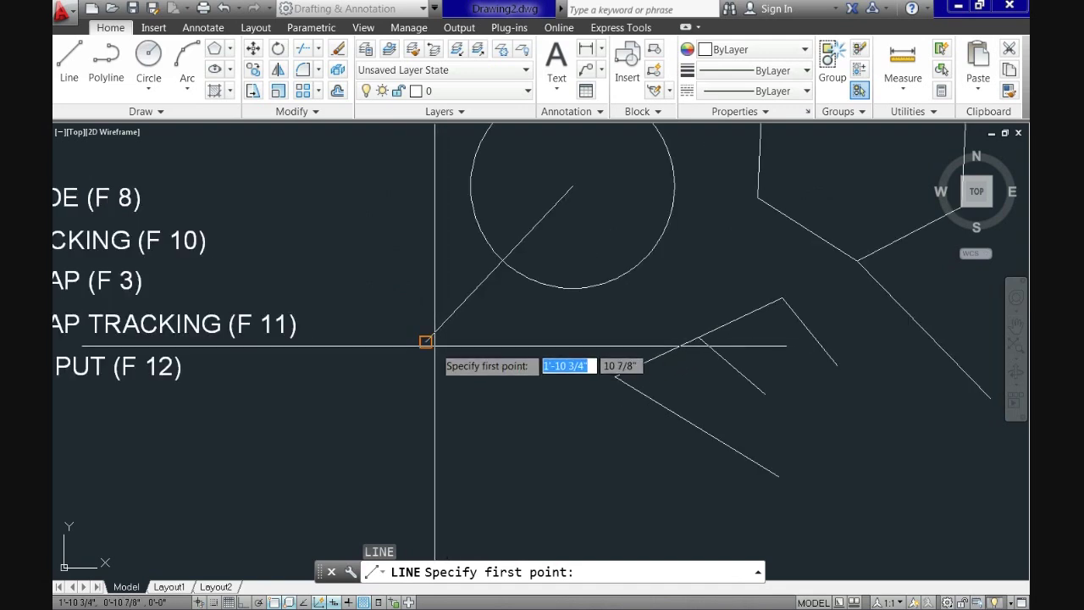
{"action": "scroll", "coordinate": [434, 345], "scroll_direction": "up", "scroll_amount": 3}
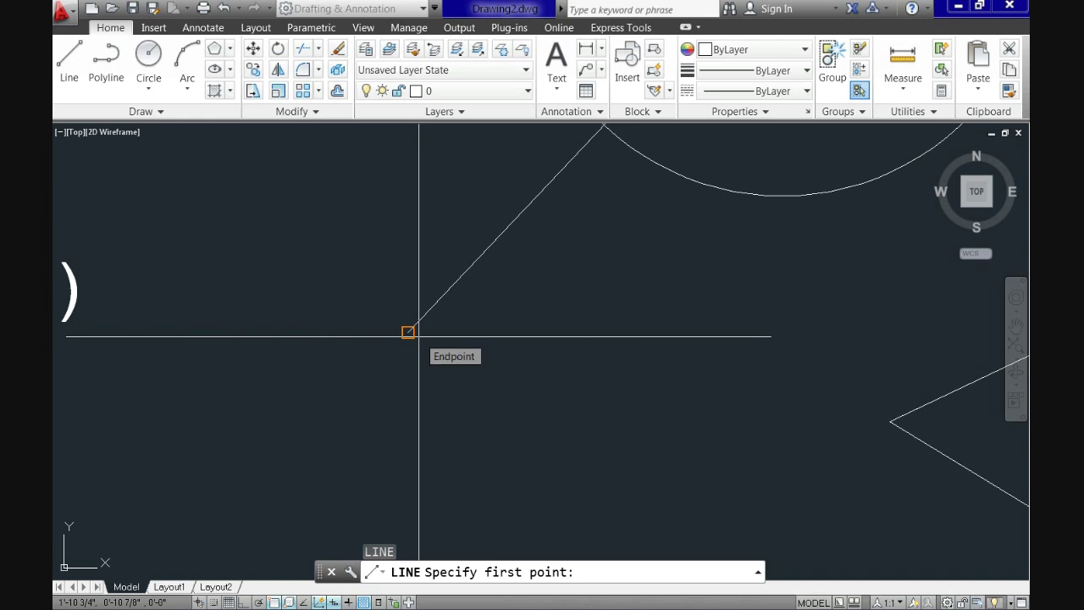
{"action": "scroll", "coordinate": [429, 346], "scroll_direction": "down", "scroll_amount": 3}
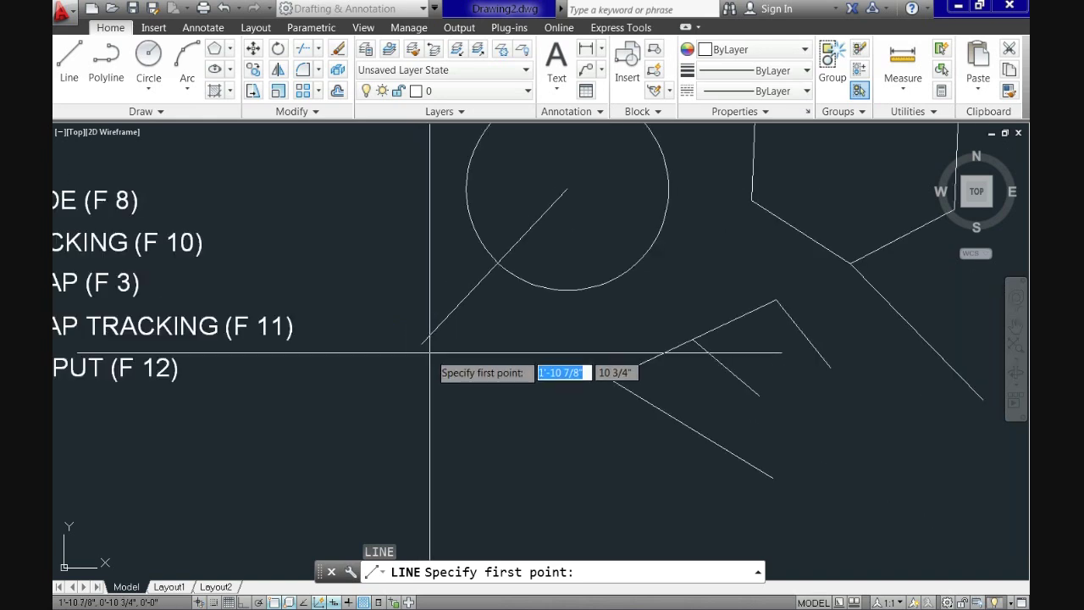
{"action": "scroll", "coordinate": [431, 352], "scroll_direction": "up", "scroll_amount": 3}
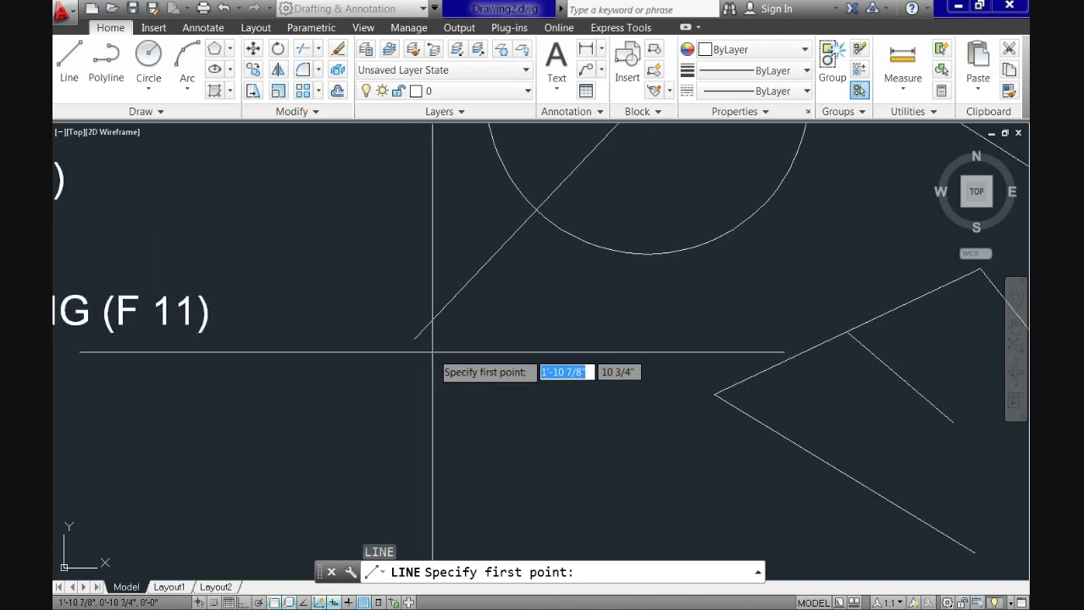
{"action": "key", "text": "F11"}
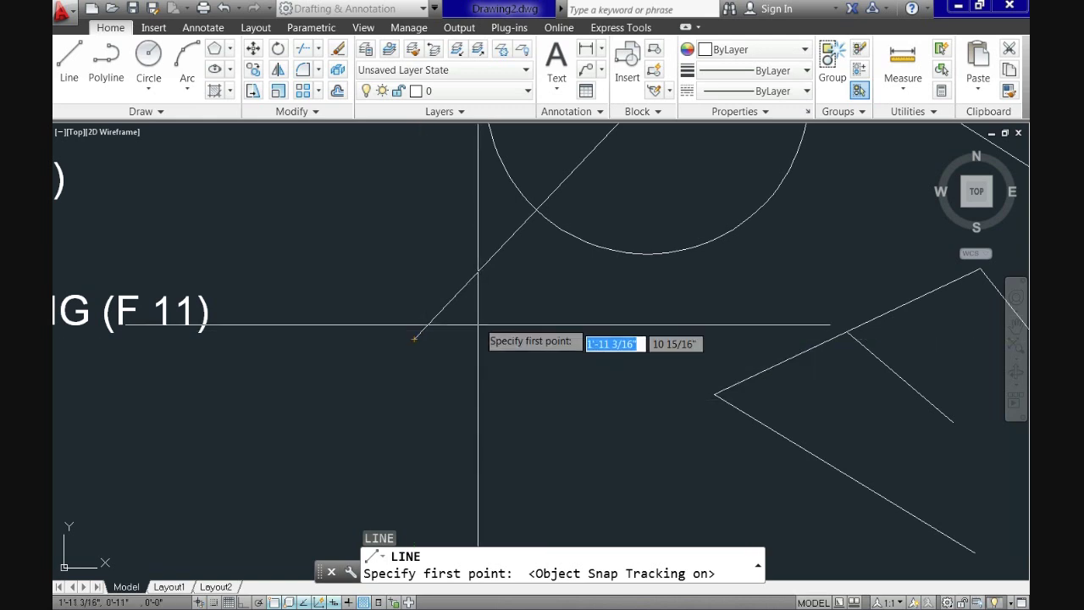
{"action": "scroll", "coordinate": [414, 339], "scroll_direction": "down", "scroll_amount": 3}
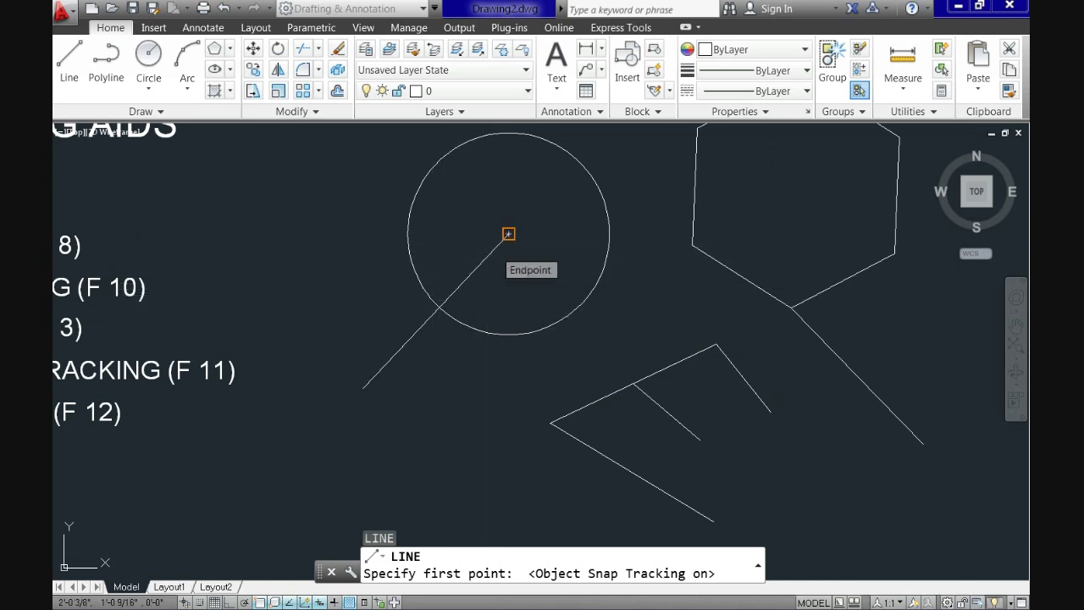
{"action": "key", "text": "F11"}
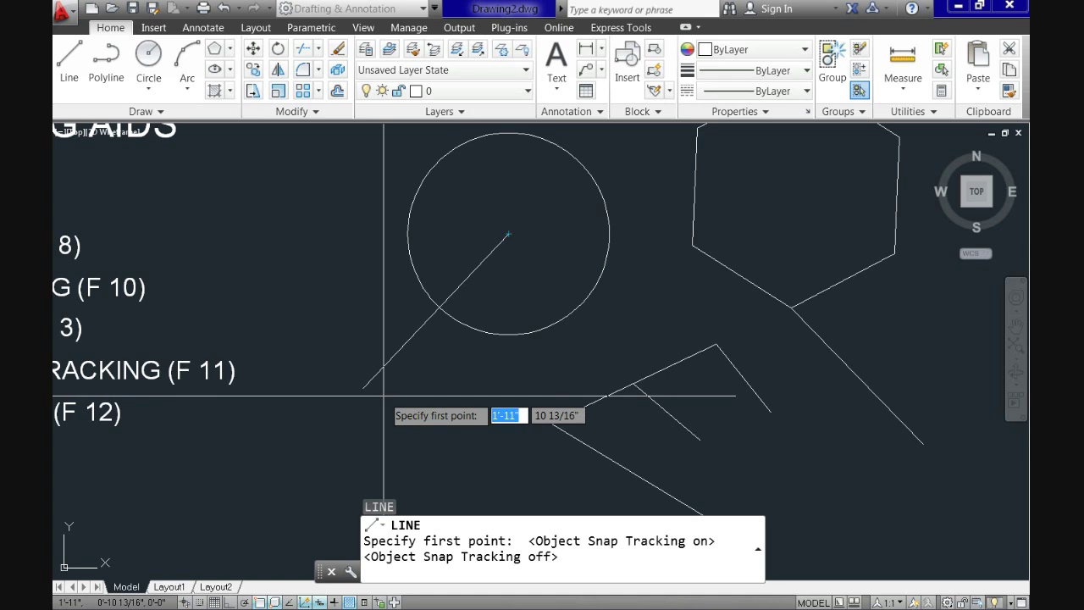
{"action": "key", "text": "Escape"}
- Erase the circle, the hexagon and all the lines around them, keeping the drawing aids text list
{"action": "scroll", "coordinate": [497, 313], "scroll_direction": "down", "scroll_amount": 2}
{"action": "mouse_move", "coordinate": [803, 497]}
{"action": "left_mouse_down"}
{"action": "mouse_move", "coordinate": [516, 338]}
{"action": "mouse_move", "coordinate": [418, 200]}
{"action": "mouse_move", "coordinate": [427, 173]}
{"action": "left_mouse_up"}
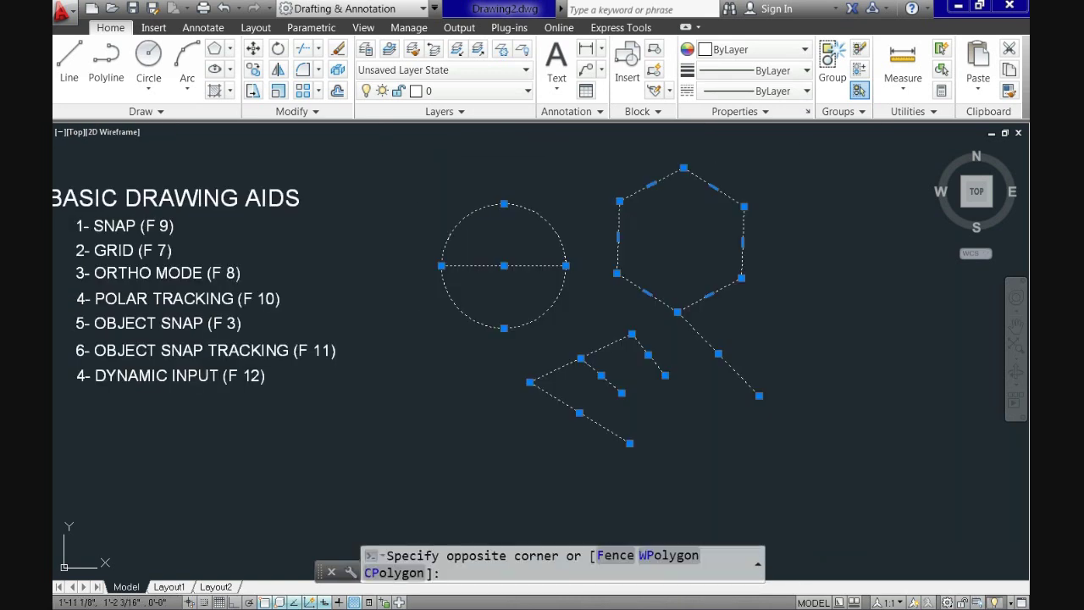
{"action": "key", "text": "Delete"}
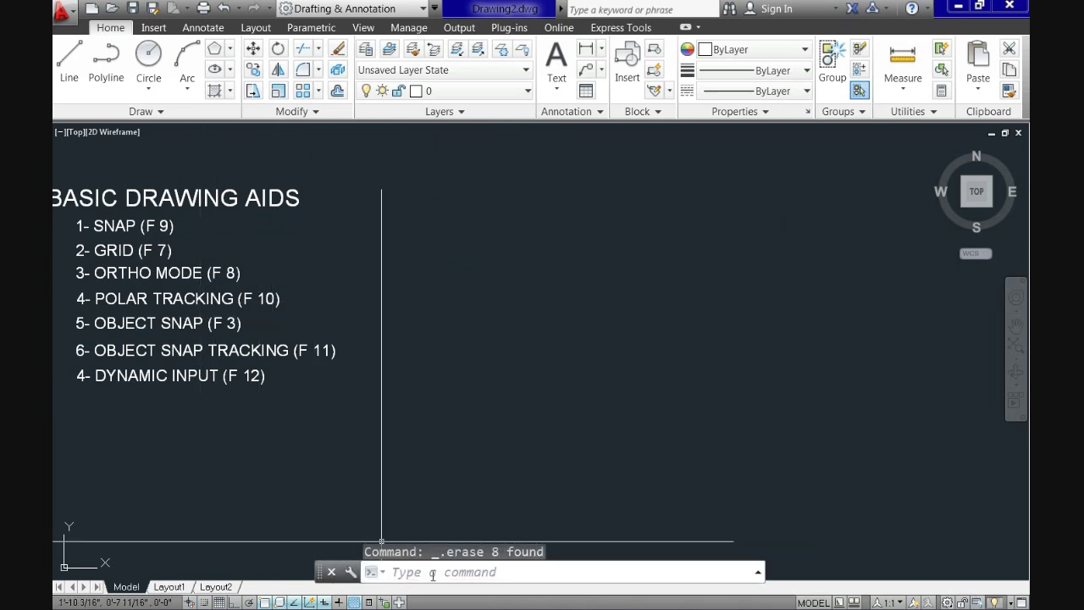
- Draw a first line segment sloping down to the right in the empty area beside the text list
{"action": "key", "text": "Return"}
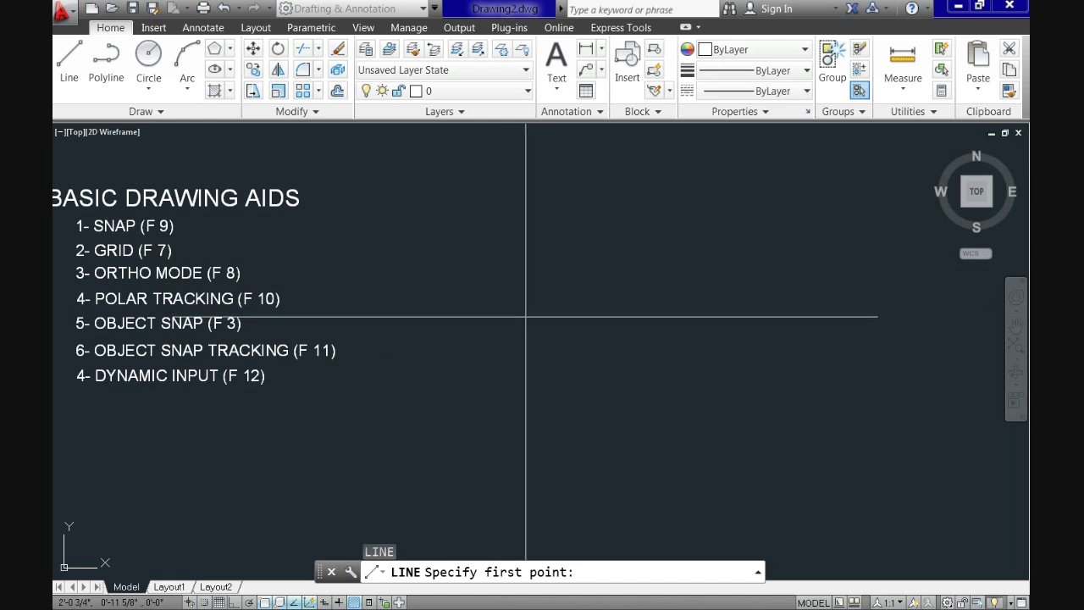
{"action": "left_click", "coordinate": [524, 308]}
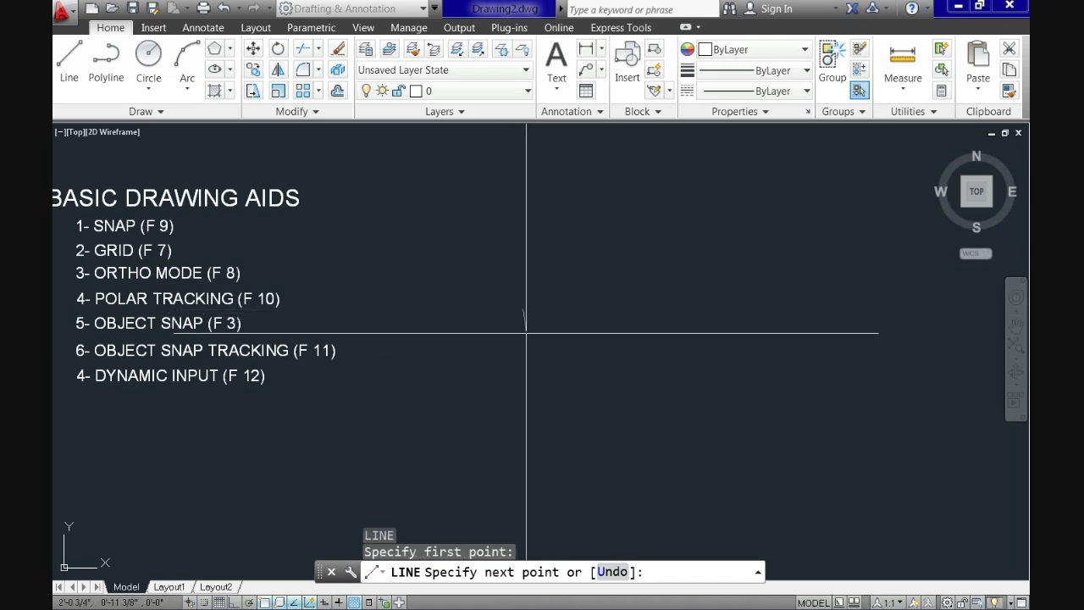
{"action": "left_click", "coordinate": [655, 369]}
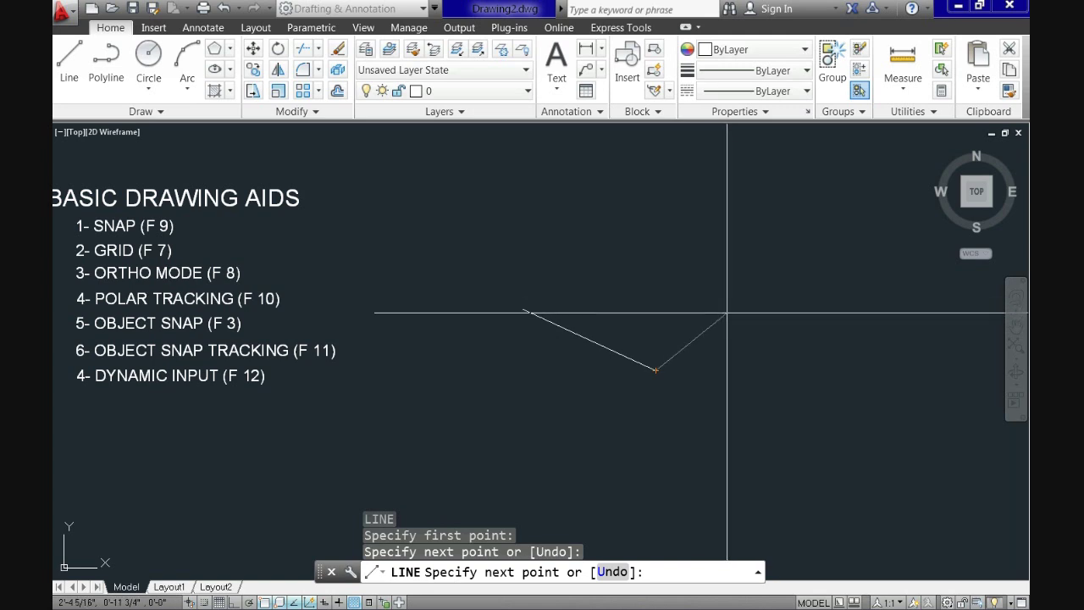
- Turn dynamic input on and continue the line with two more segments, closing it into a four-sided arrowhead shape with the Close option
{"action": "key", "text": "F12"}
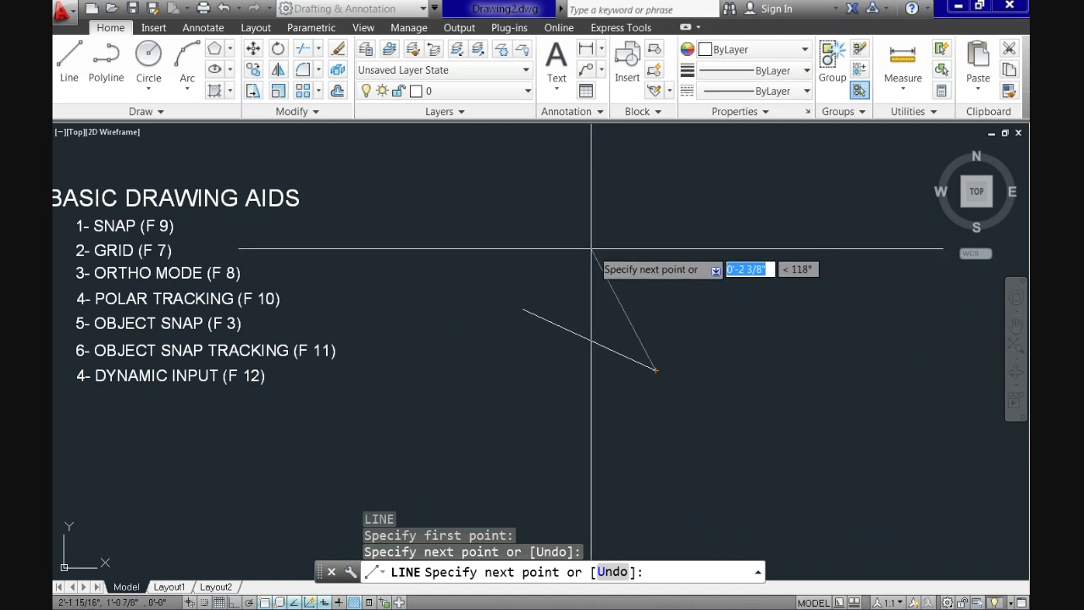
{"action": "left_click", "coordinate": [501, 188]}
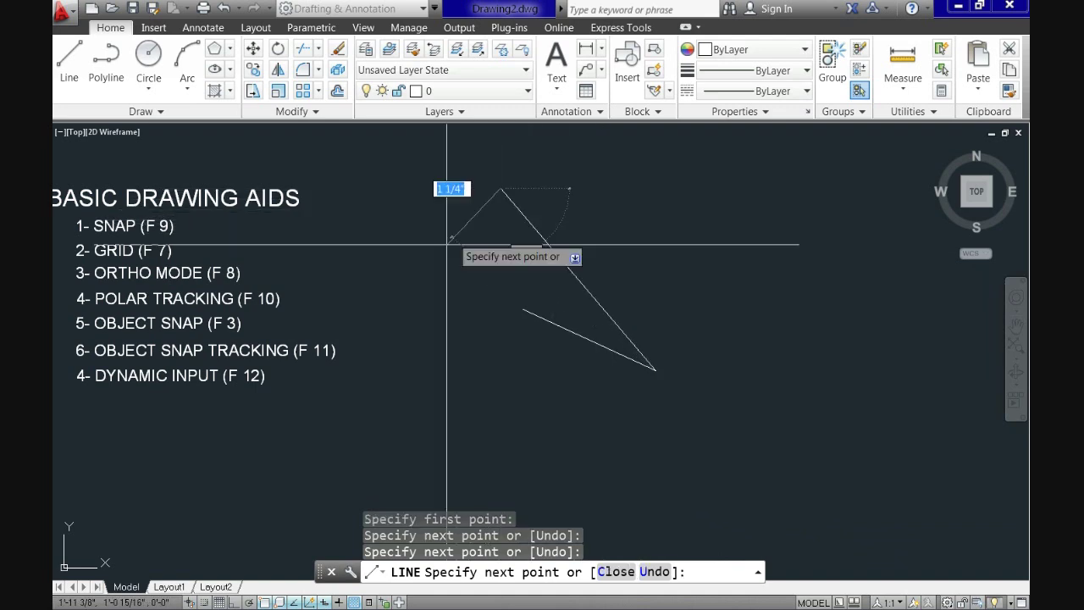
{"action": "left_click", "coordinate": [413, 358]}
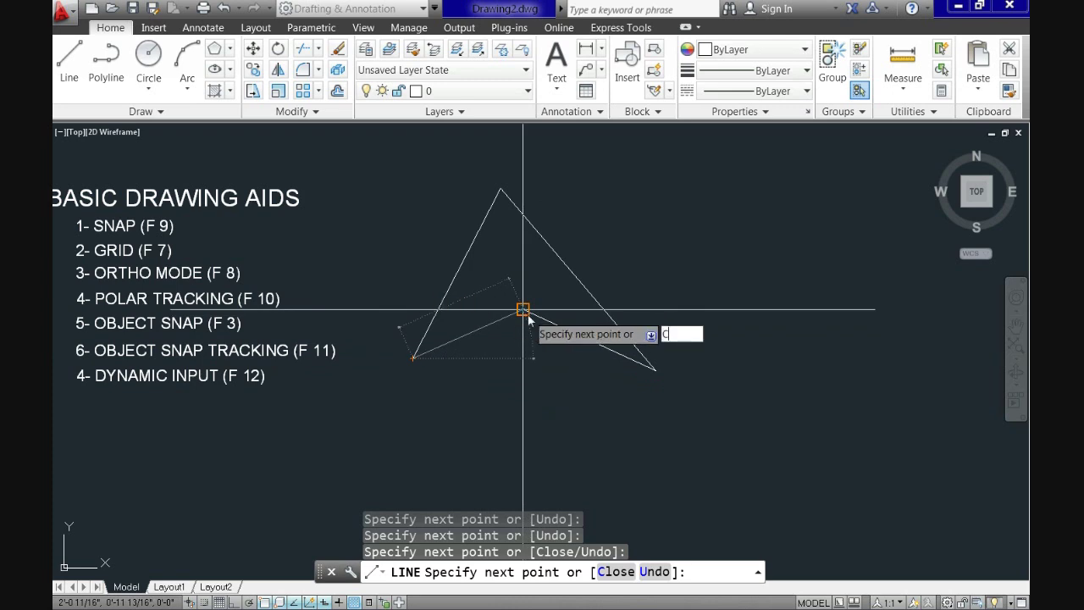
{"action": "key", "text": "Return"}
{"action": "key", "text": "Return"}
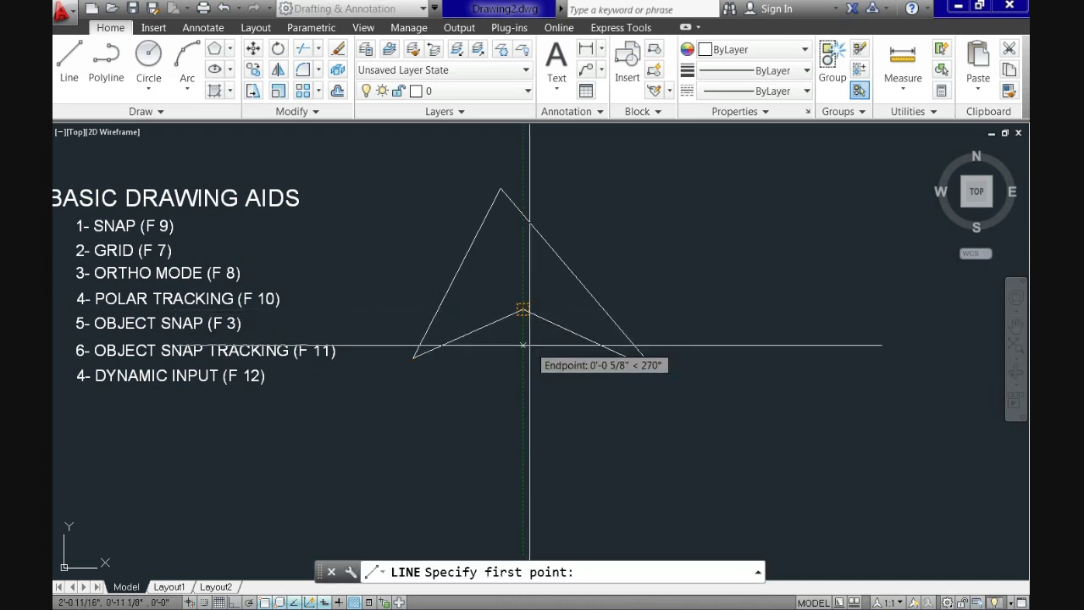
{"action": "key", "text": "Escape"}
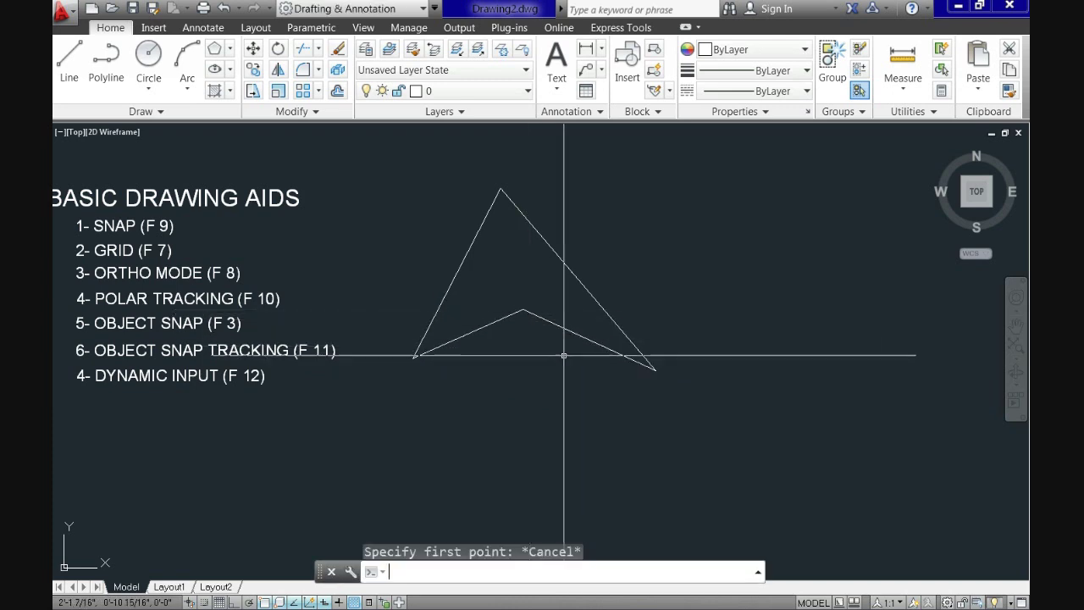
- Erase all four segments of the closed arrowhead shape
{"action": "left_click", "coordinate": [666, 452]}
{"action": "left_click", "coordinate": [383, 174]}
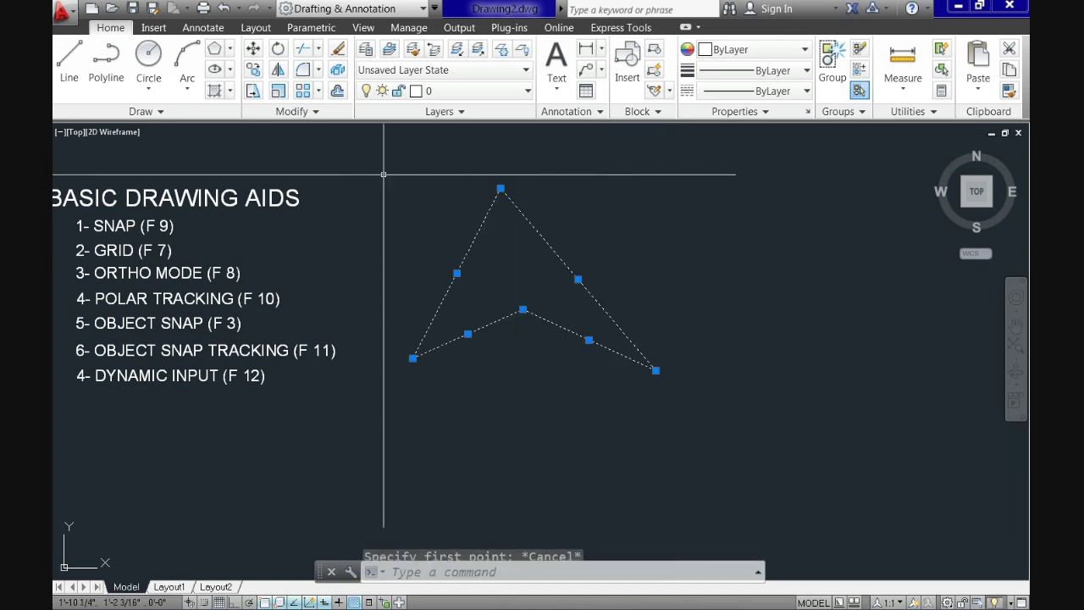
{"action": "key", "text": "Delete"}
{"action": "scroll", "coordinate": [518, 259], "scroll_direction": "down", "scroll_amount": 2}
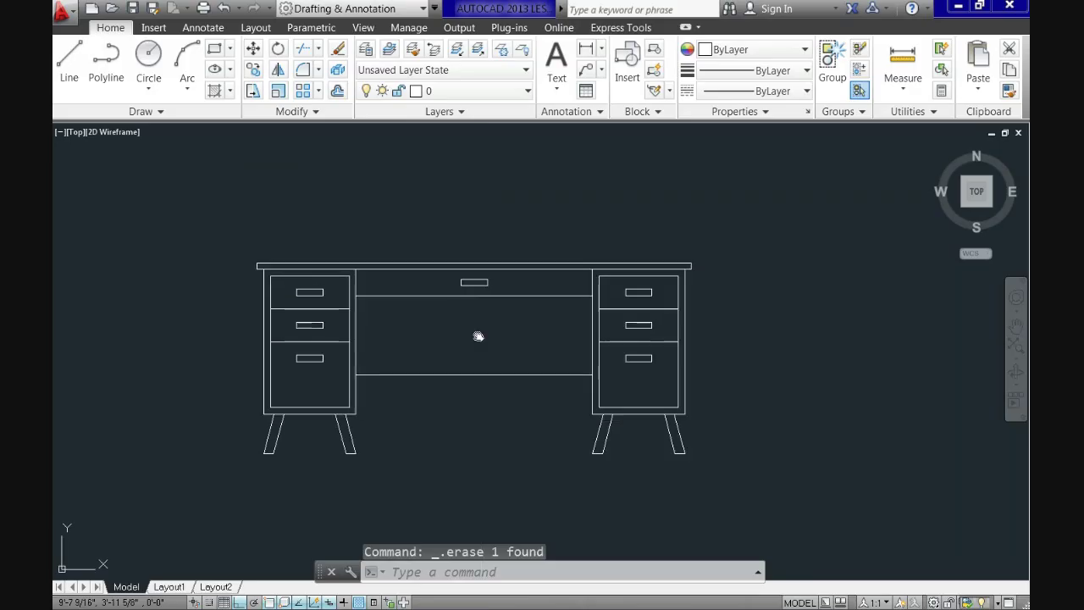
{"action": "scroll", "coordinate": [477, 333], "scroll_direction": "up", "scroll_amount": 1}
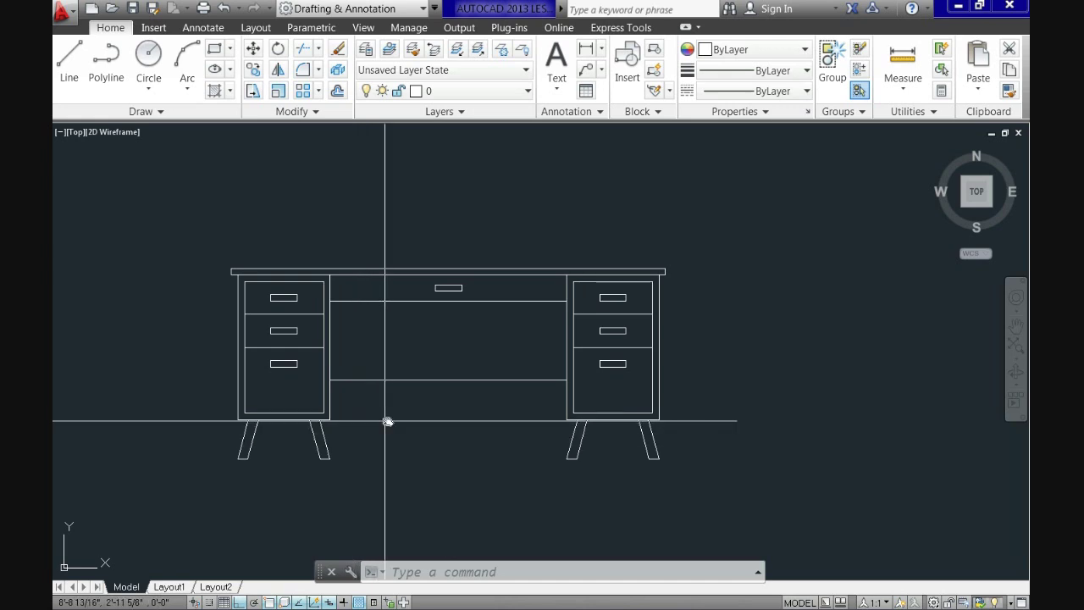
{"action": "middle_click_drag", "start_coordinate": [387, 423], "coordinate": [420, 428]}
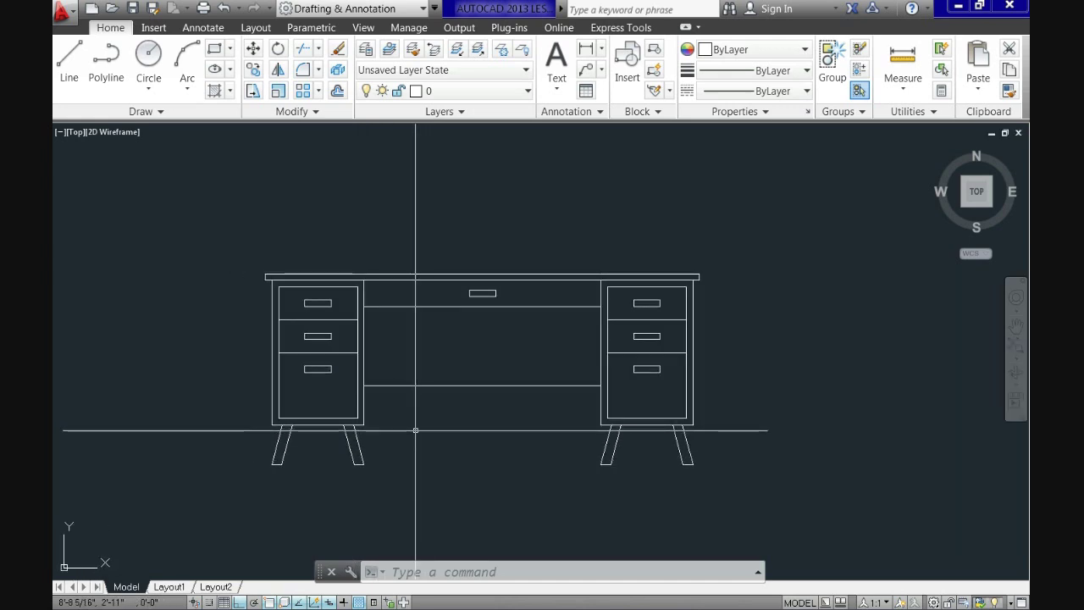